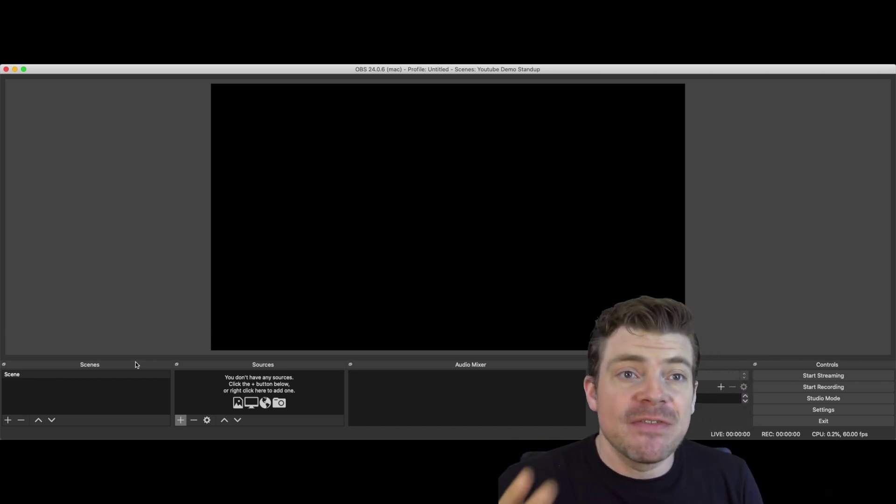
Rename the default scene 'Scene' to 'Webcam'.
{"action": "left_click", "coordinate": [86, 376]}
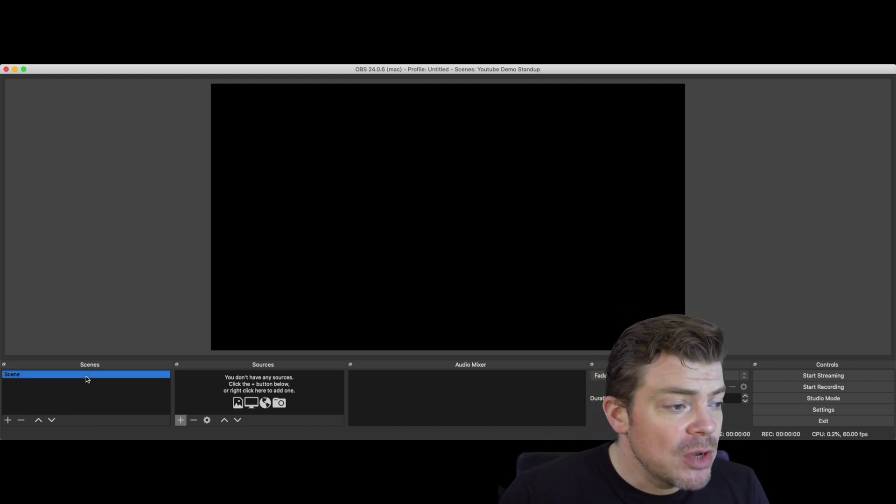
{"action": "double_click", "coordinate": [16, 377]}
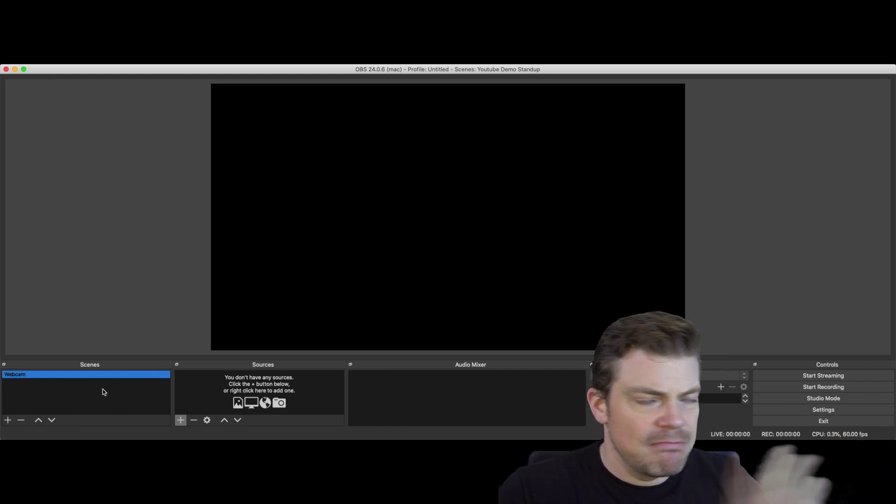
Add a Video Capture Device source with the default name, using the TANDBERG HD camera.
{"action": "left_click", "coordinate": [181, 420]}
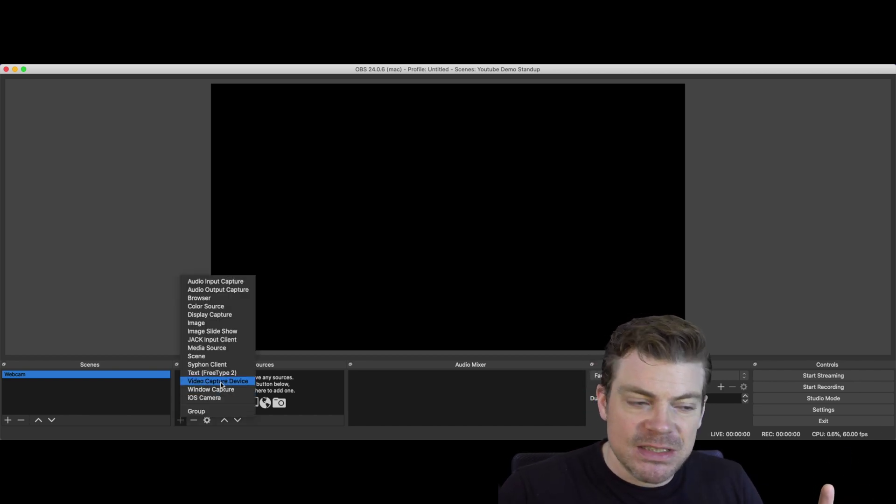
{"action": "left_click", "coordinate": [182, 427]}
{"action": "left_click", "coordinate": [180, 424]}
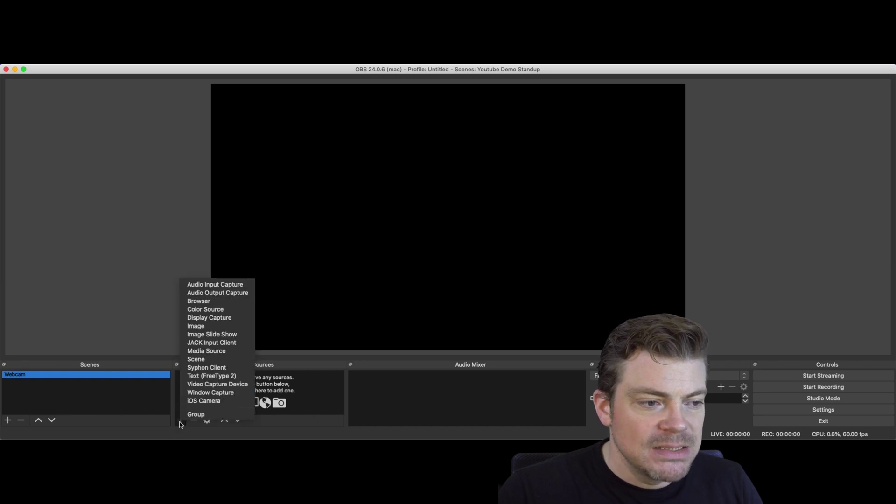
{"action": "left_click", "coordinate": [212, 384]}
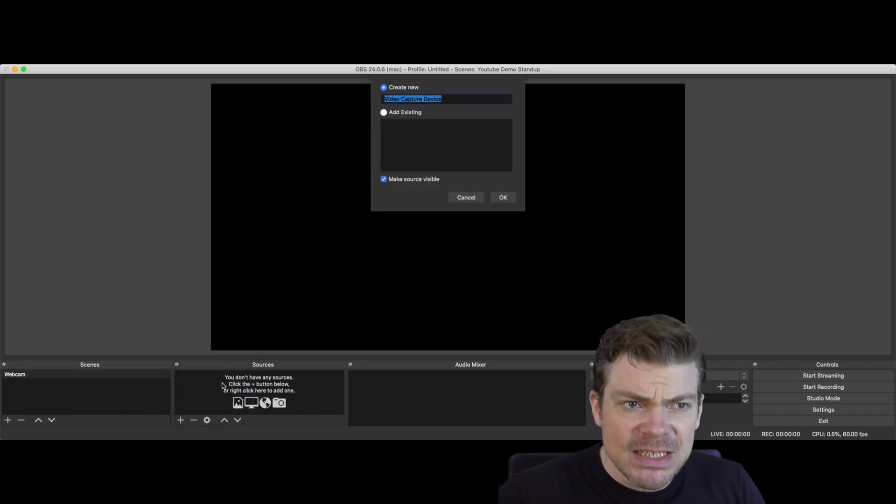
{"action": "left_click", "coordinate": [506, 198]}
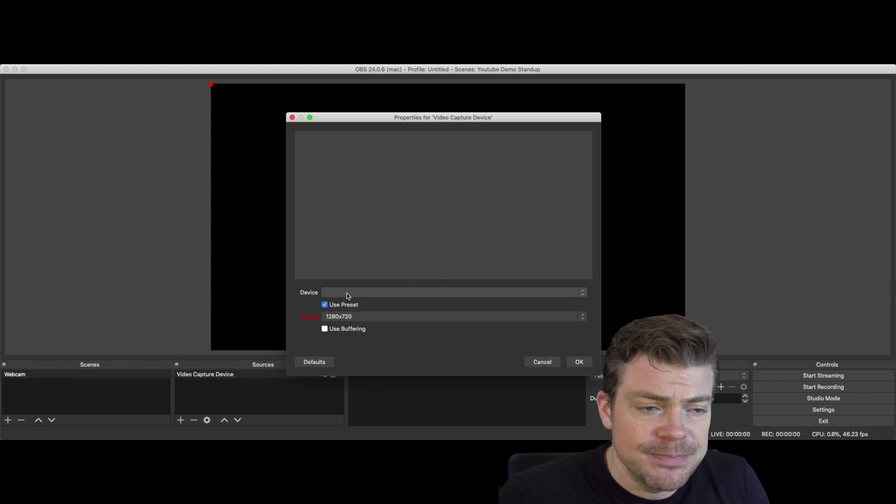
{"action": "left_click", "coordinate": [346, 293]}
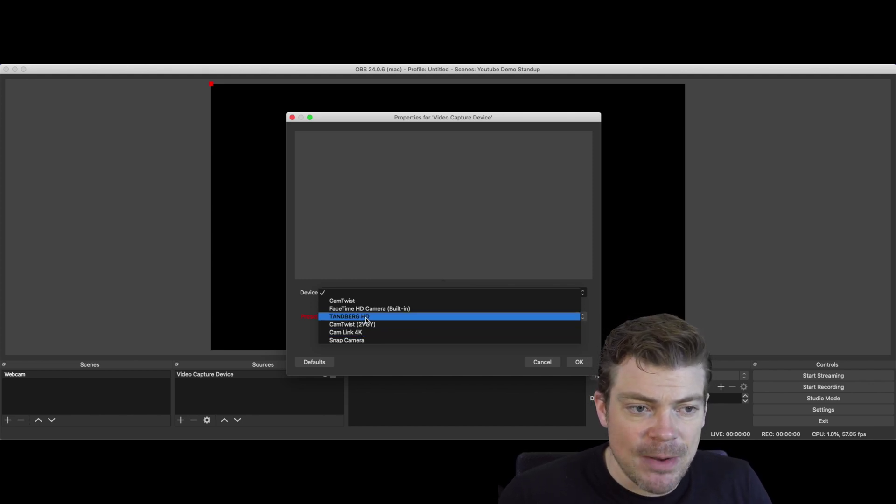
{"action": "left_click", "coordinate": [366, 319]}
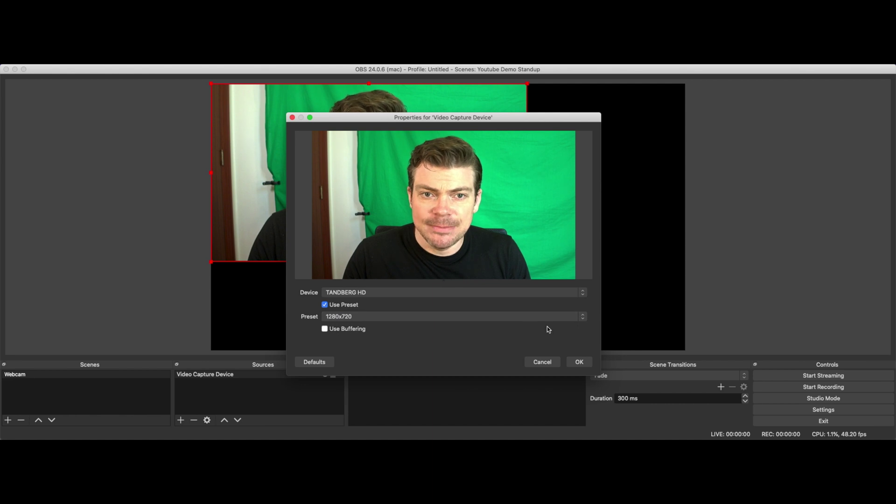
Accept the camera settings and stretch the TANDBERG HD feed to fill the Webcam canvas.
{"action": "left_click", "coordinate": [579, 363]}
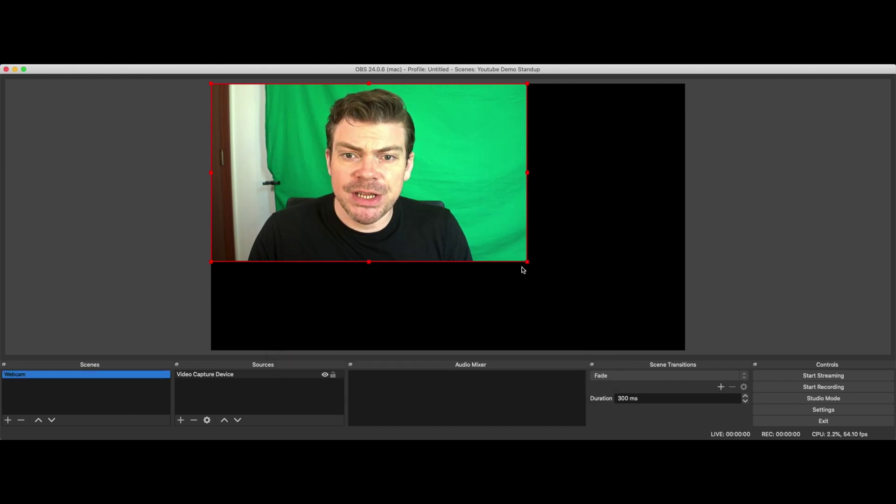
{"action": "left_click_drag", "start_coordinate": [527, 263], "coordinate": [684, 344]}
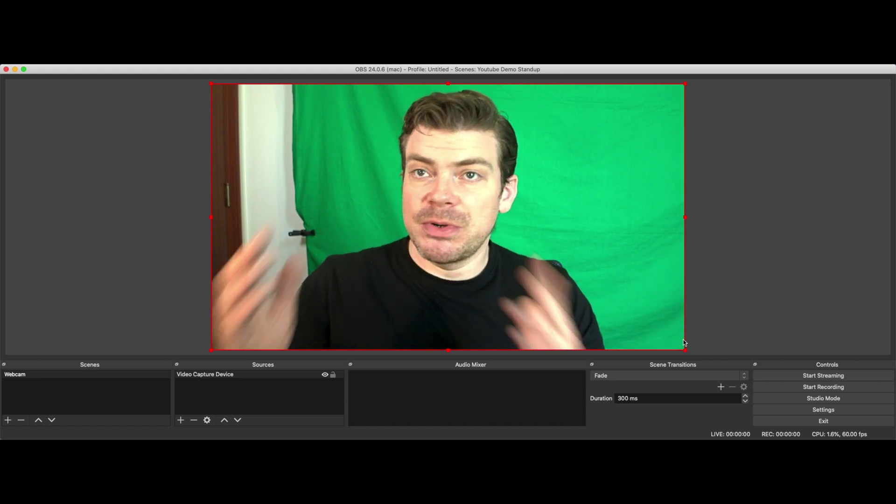
{"action": "mouse_move", "coordinate": [583, 67]}
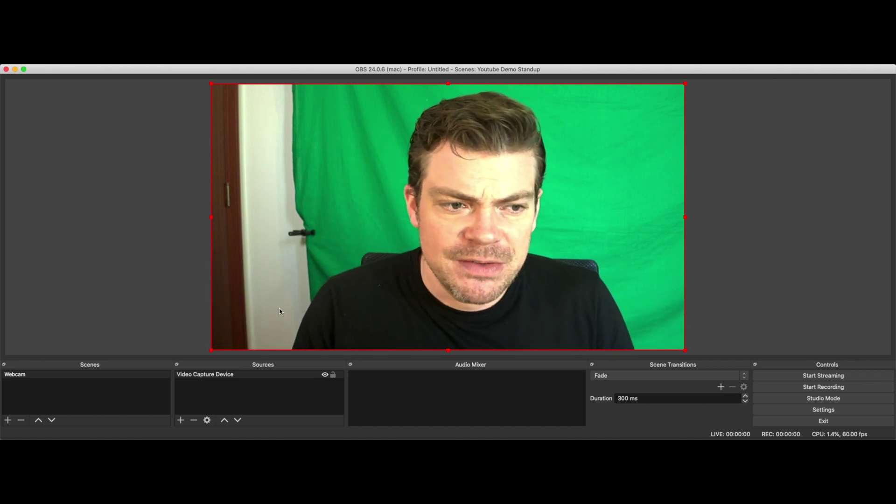
Add a green Chroma Key filter to the Video Capture Device source.
{"action": "left_click", "coordinate": [207, 375]}
{"action": "right_click", "coordinate": [218, 376]}
{"action": "left_click", "coordinate": [235, 360]}
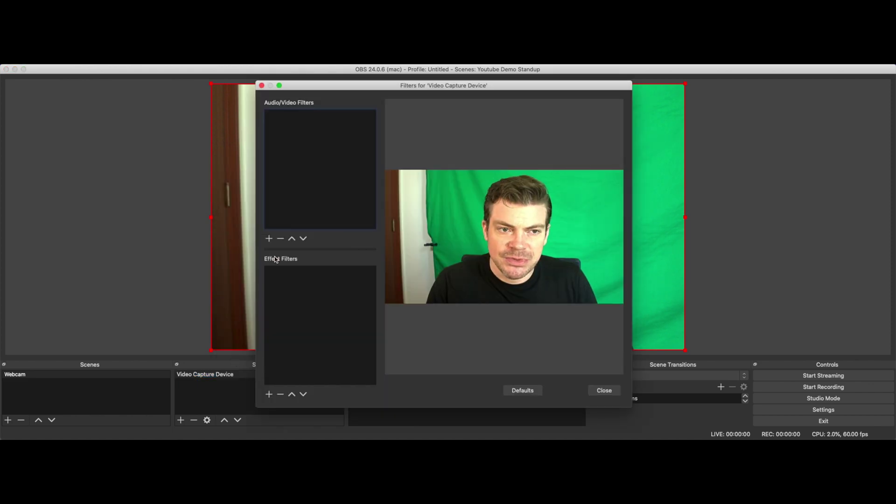
{"action": "key", "text": "Escape"}
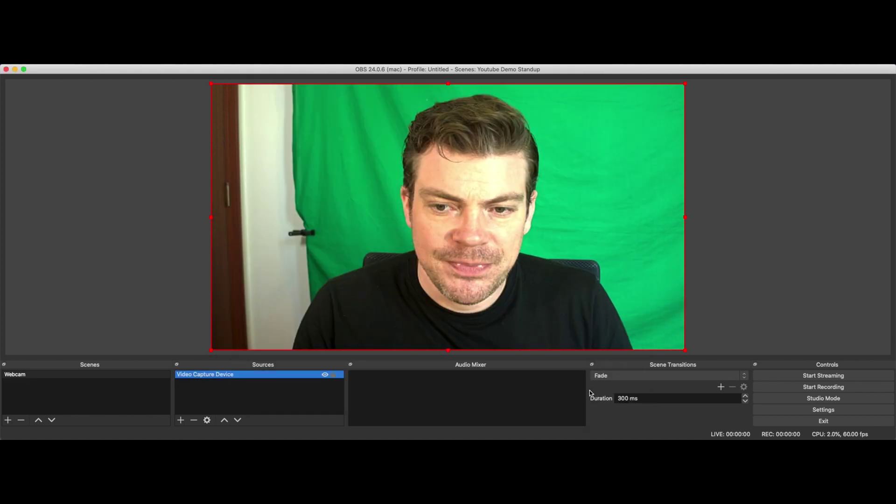
{"action": "right_click", "coordinate": [245, 376]}
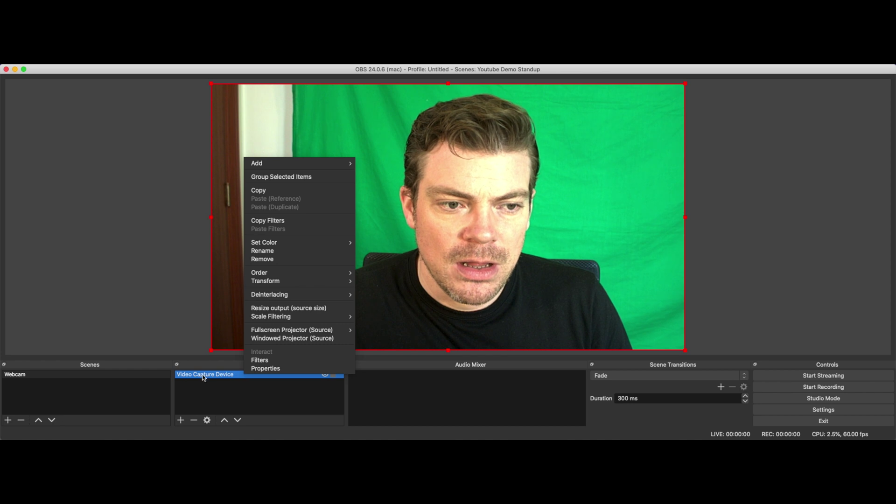
{"action": "left_click", "coordinate": [260, 361]}
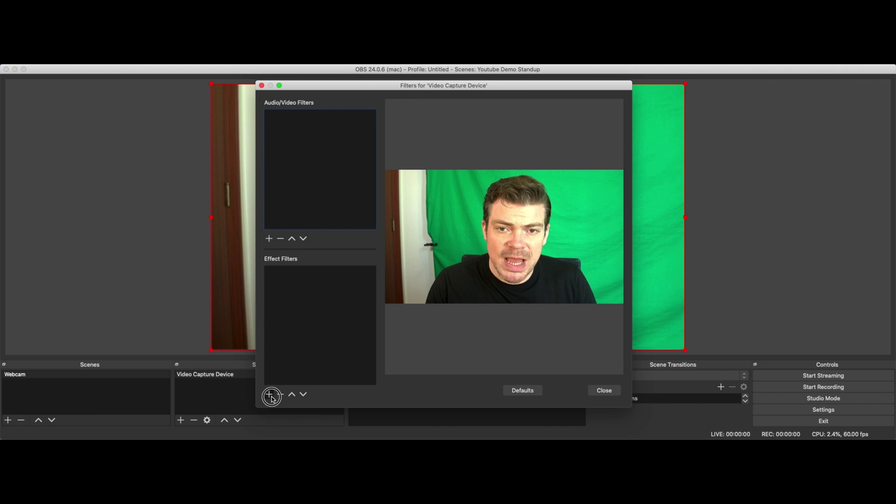
{"action": "left_click", "coordinate": [269, 396]}
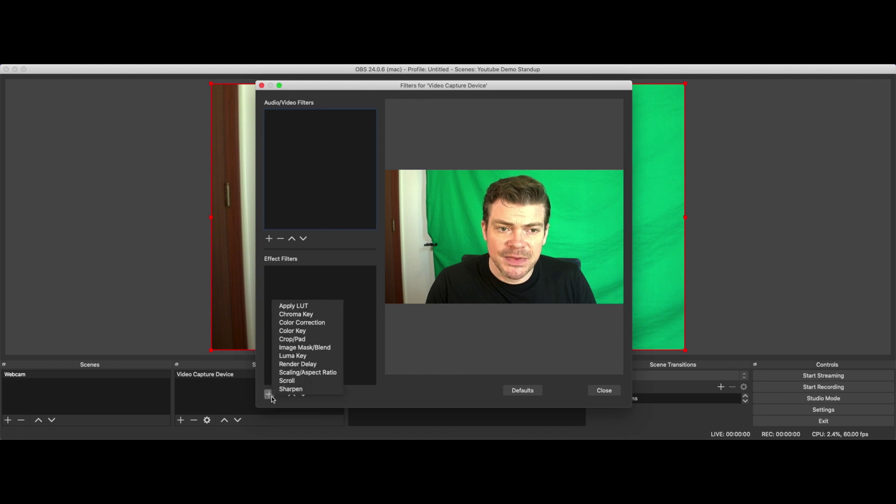
{"action": "left_click", "coordinate": [309, 317]}
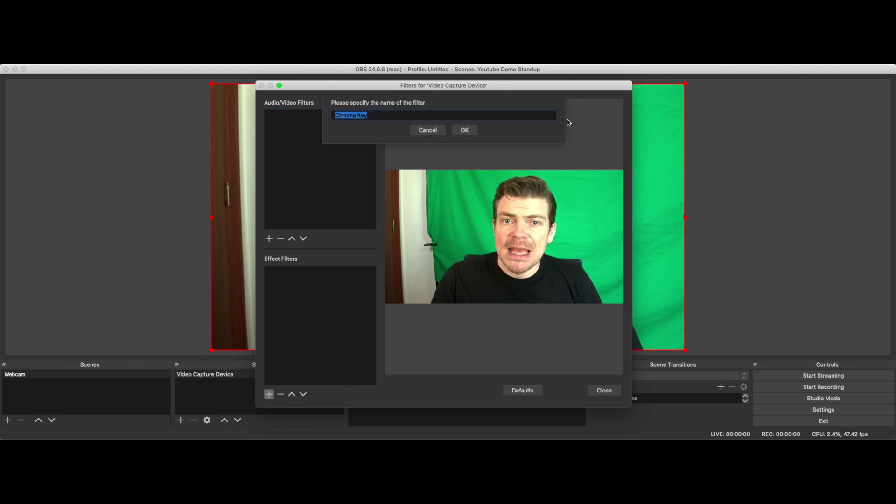
{"action": "left_click", "coordinate": [464, 134]}
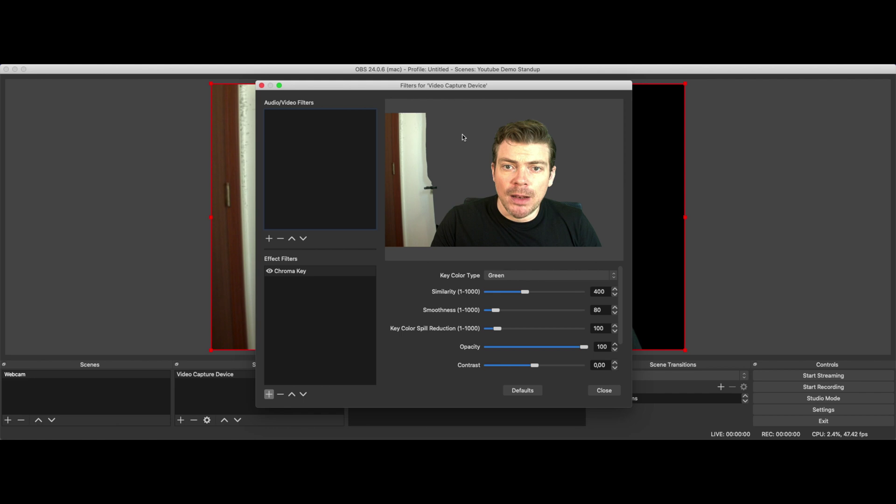
{"action": "left_click", "coordinate": [607, 395]}
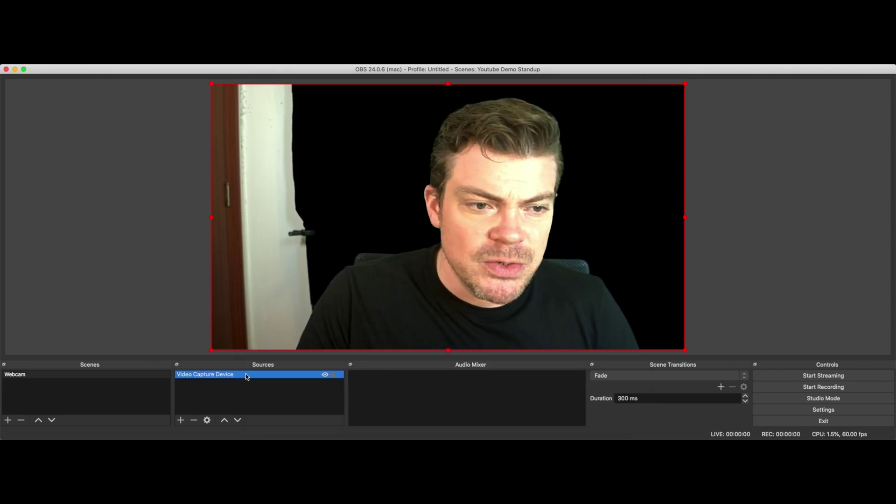
Enlarge the webcam feed down and left so the door and wall fall outside the canvas.
{"action": "left_click_drag", "start_coordinate": [211, 351], "coordinate": [78, 422]}
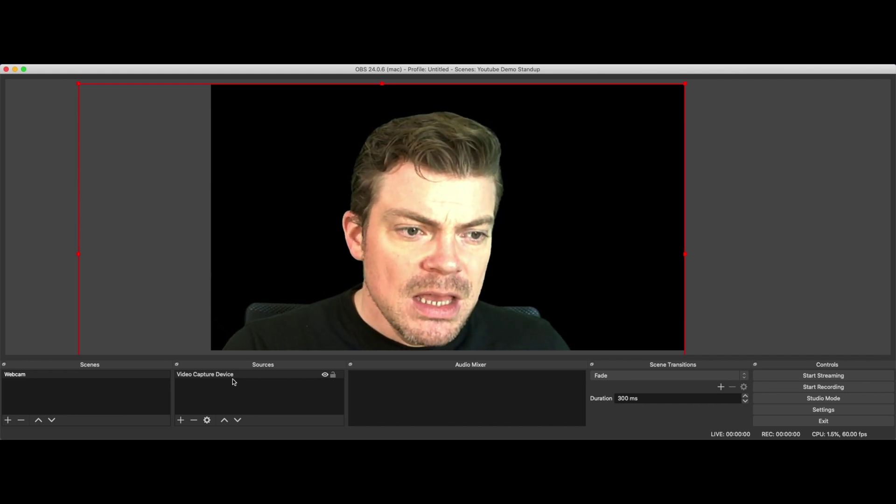
Create a 'Presentation - lower right' scene and place it above Webcam in the Scenes list.
{"action": "left_click", "coordinate": [19, 375]}
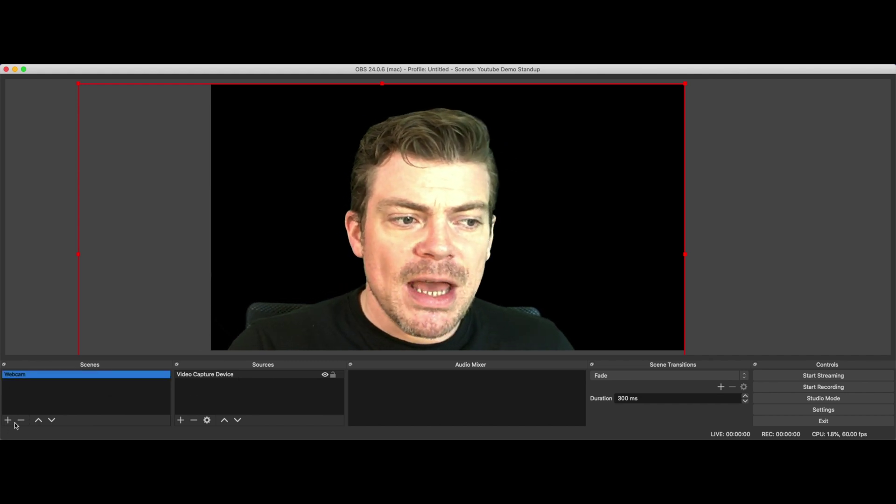
{"action": "left_click", "coordinate": [8, 420]}
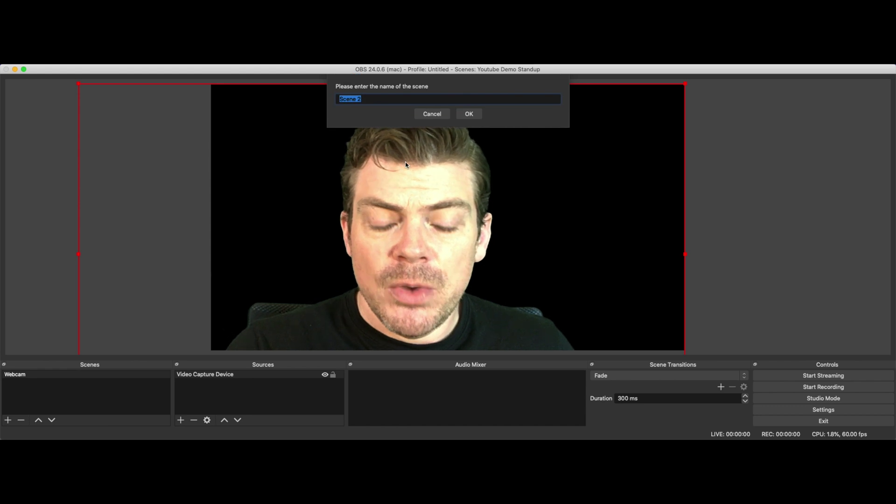
{"action": "type", "text": "Presentat"}
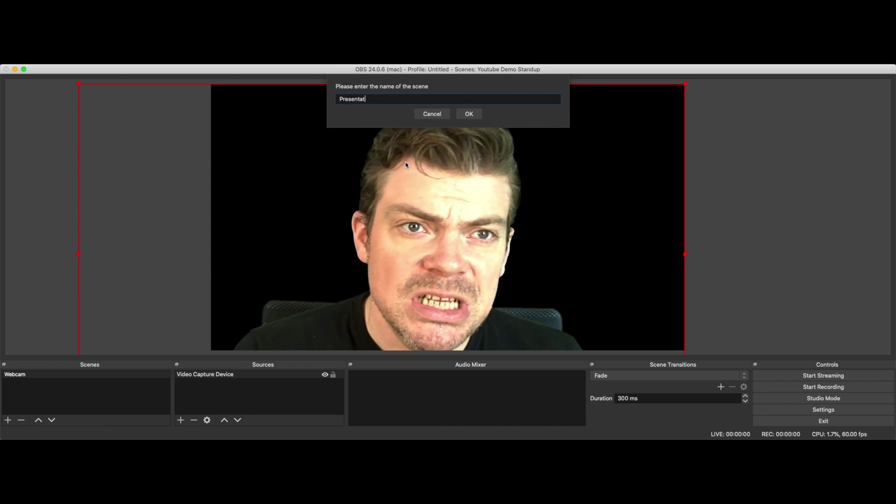
{"action": "type", "text": "ion - "}
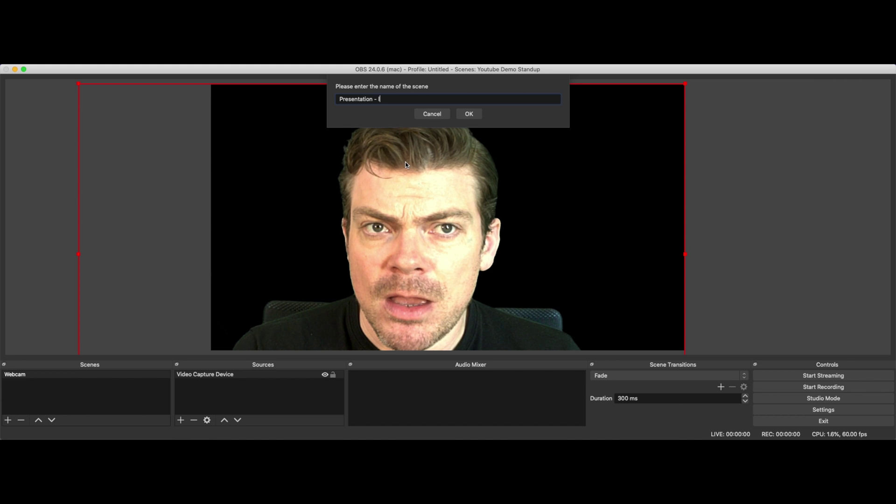
{"action": "type", "text": "lower right"}
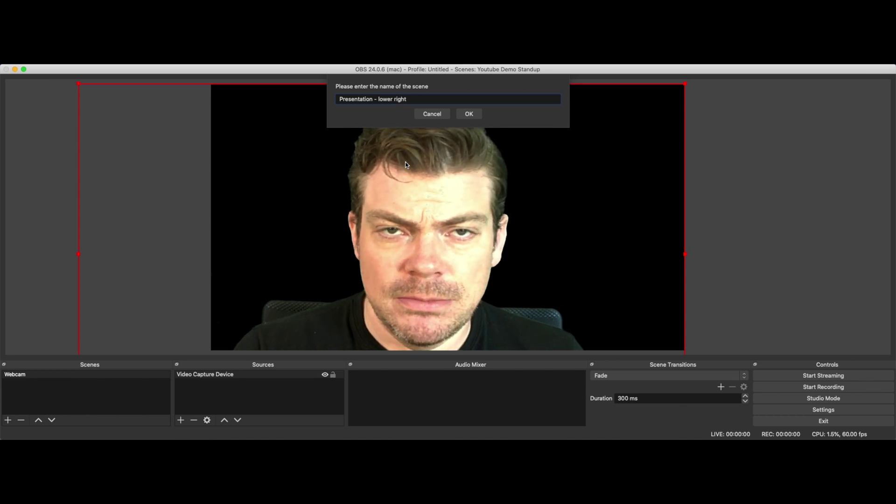
{"action": "left_click", "coordinate": [469, 115]}
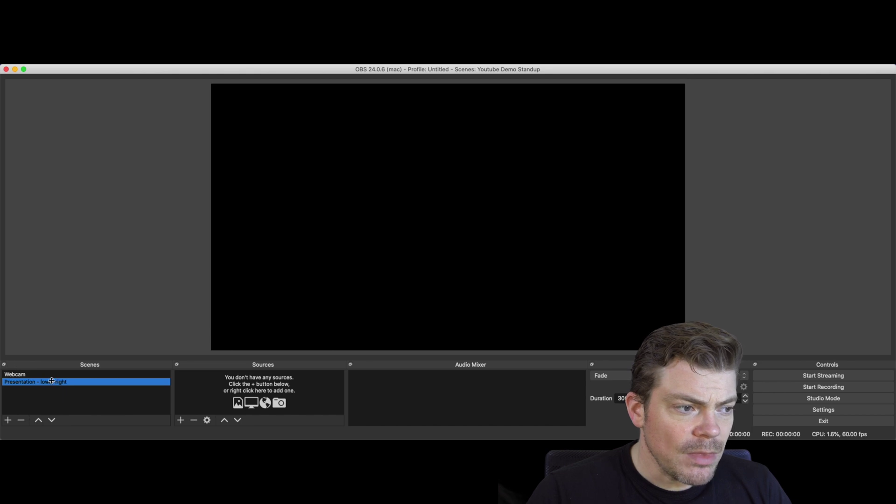
{"action": "left_click_drag", "start_coordinate": [51, 381], "coordinate": [53, 377]}
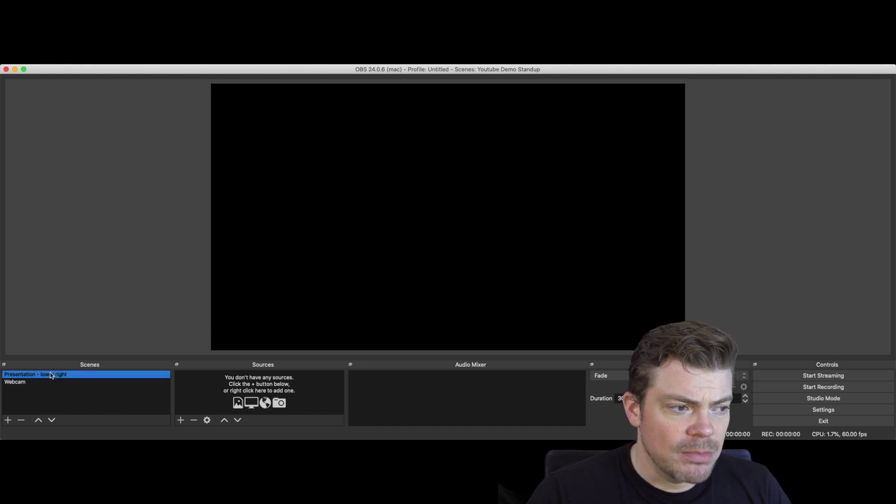
{"action": "left_click", "coordinate": [181, 421]}
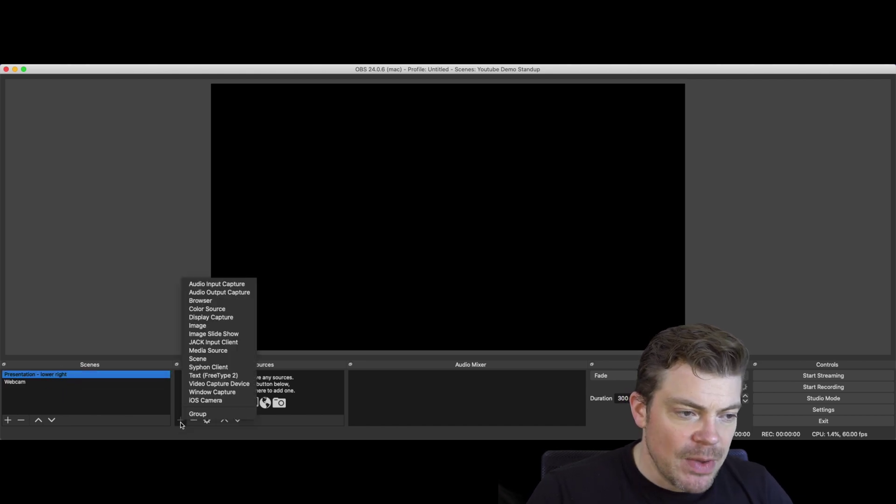
Add the existing Webcam scene as a source, shrunk into the canvas's lower-right corner.
{"action": "left_click", "coordinate": [198, 359]}
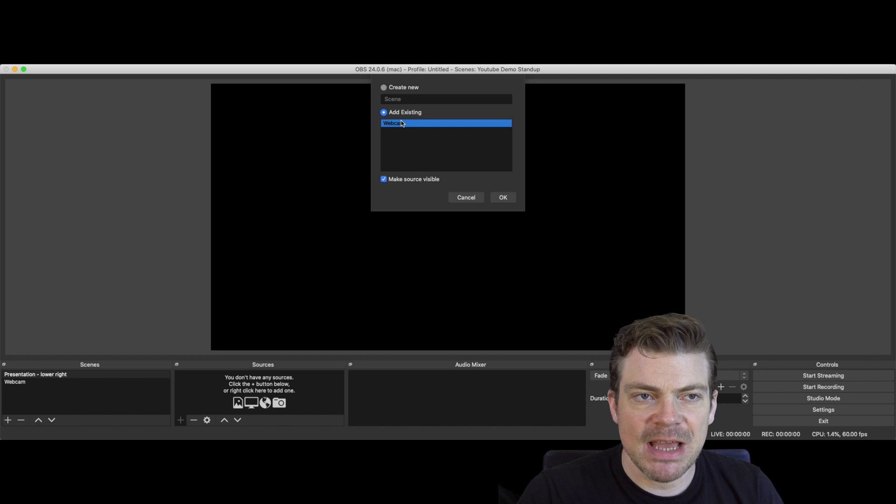
{"action": "left_click", "coordinate": [502, 198]}
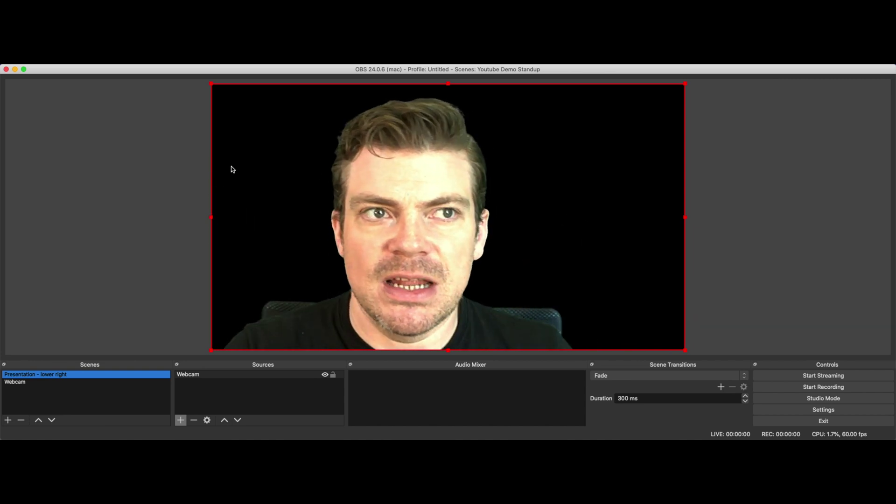
{"action": "left_click_drag", "start_coordinate": [213, 88], "coordinate": [578, 260]}
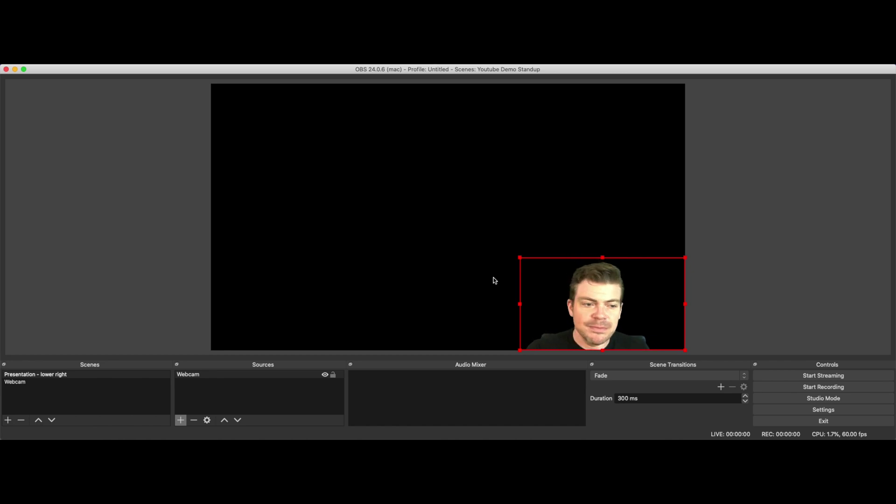
Switch over to PowerPoint without adding another source.
{"action": "left_click", "coordinate": [241, 400]}
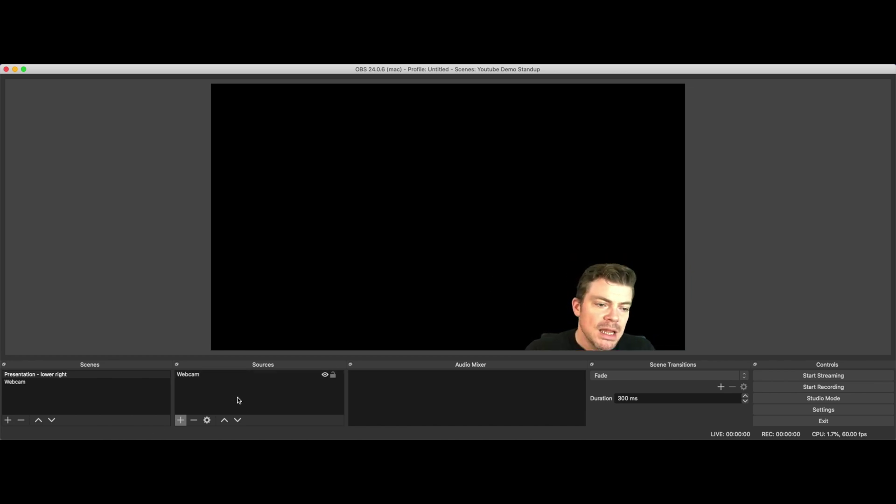
{"action": "left_click", "coordinate": [180, 422]}
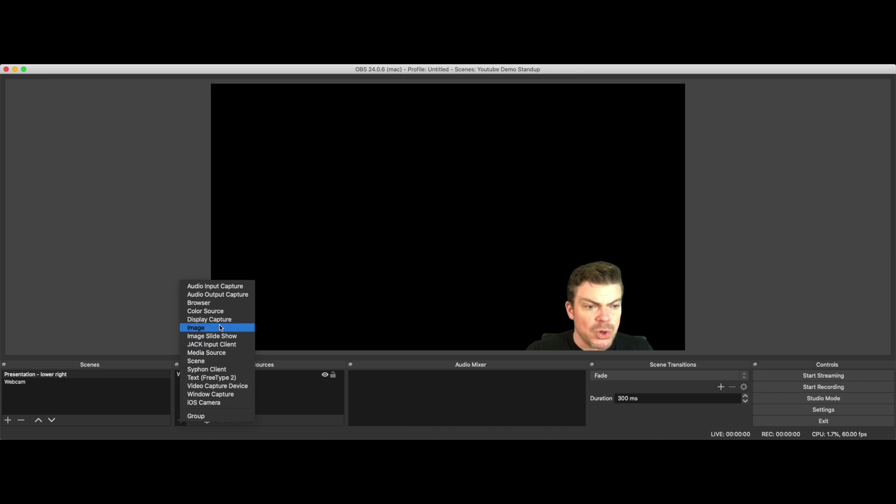
{"action": "left_click", "coordinate": [310, 408]}
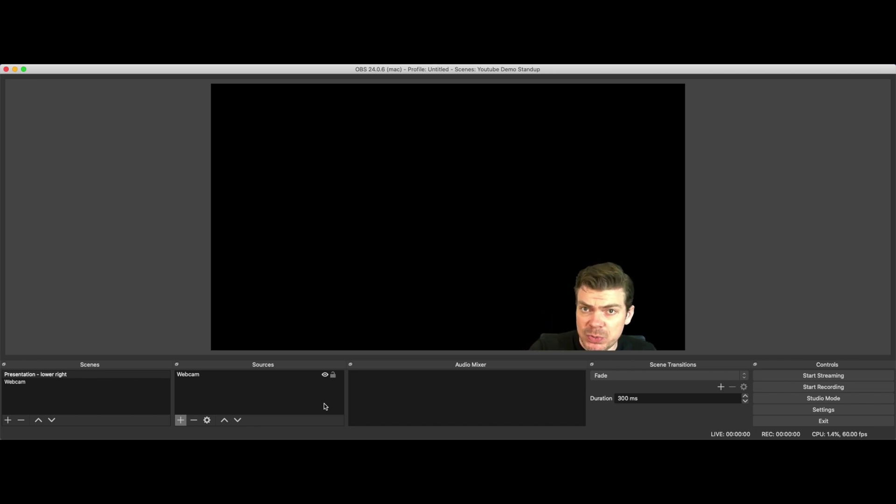
{"action": "key", "text": "super+Tab"}
{"action": "key", "text": "super+Tab"}
{"action": "key", "text": "super+Tab"}
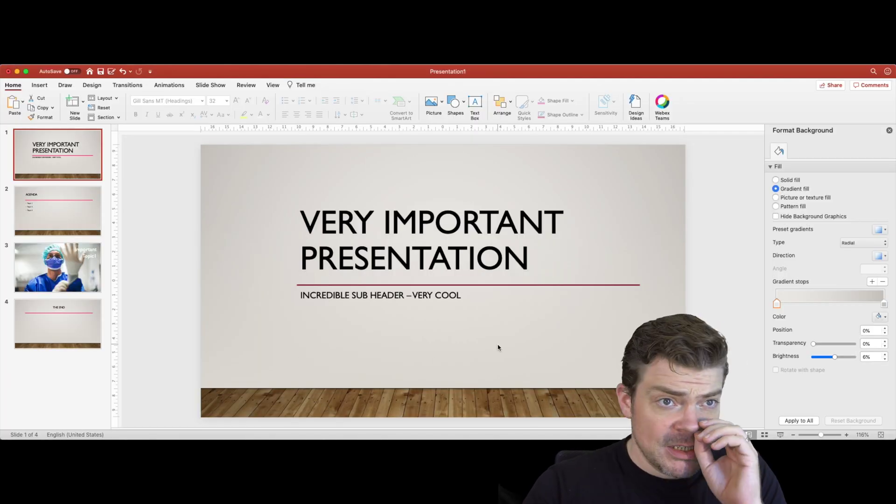
Browse slides 2, 3 and 4 of Presentation1, ending back on the title slide.
{"action": "left_click", "coordinate": [88, 205]}
{"action": "left_click", "coordinate": [81, 269]}
{"action": "left_click", "coordinate": [78, 313]}
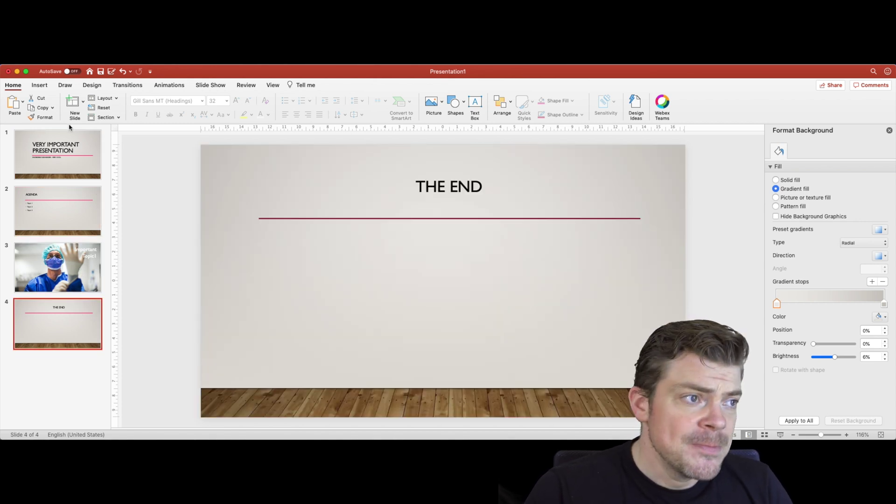
{"action": "left_click", "coordinate": [70, 158]}
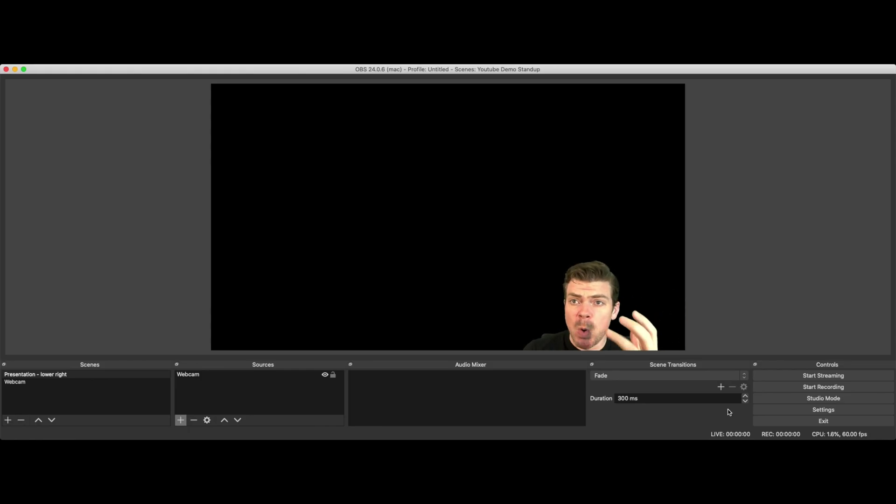
Add a Window Capture source of the PowerPoint Slide Show window.
{"action": "left_click", "coordinate": [180, 420]}
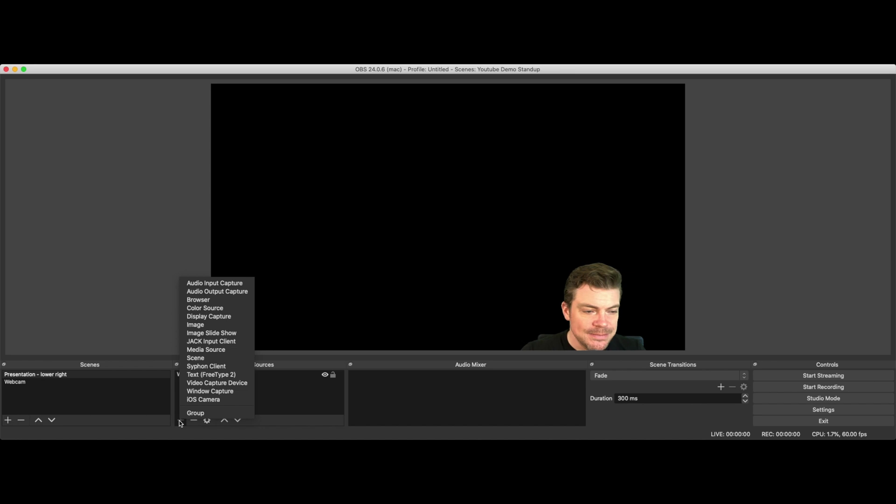
{"action": "left_click", "coordinate": [204, 394]}
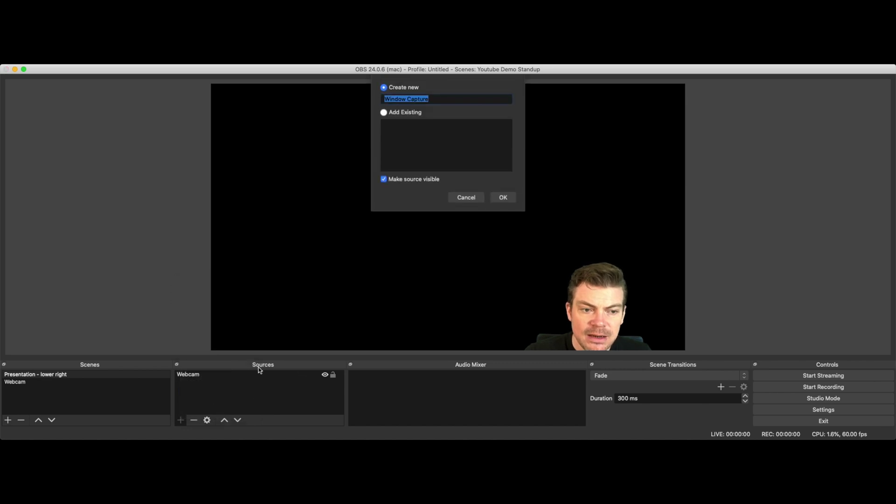
{"action": "left_click", "coordinate": [498, 197]}
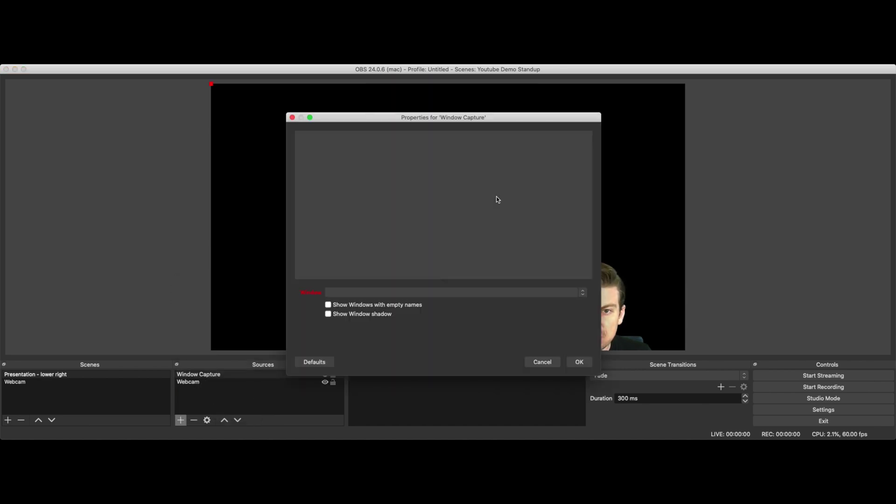
{"action": "left_click", "coordinate": [379, 293]}
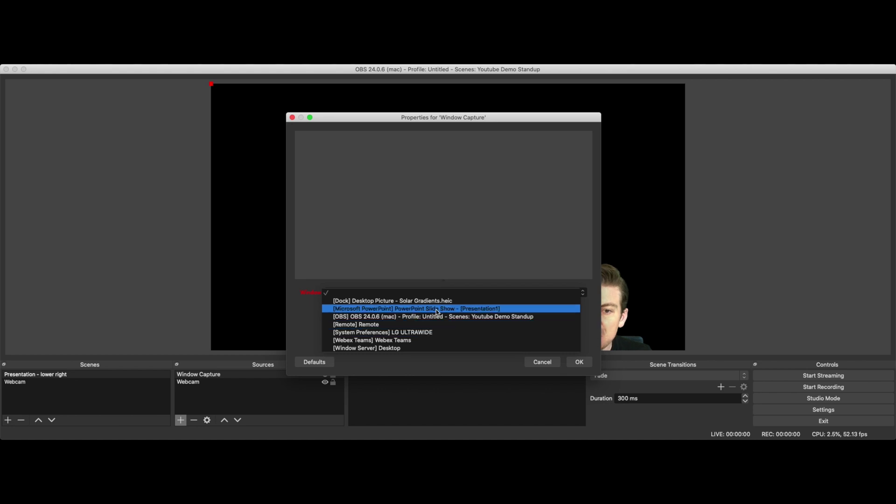
{"action": "left_click", "coordinate": [472, 311]}
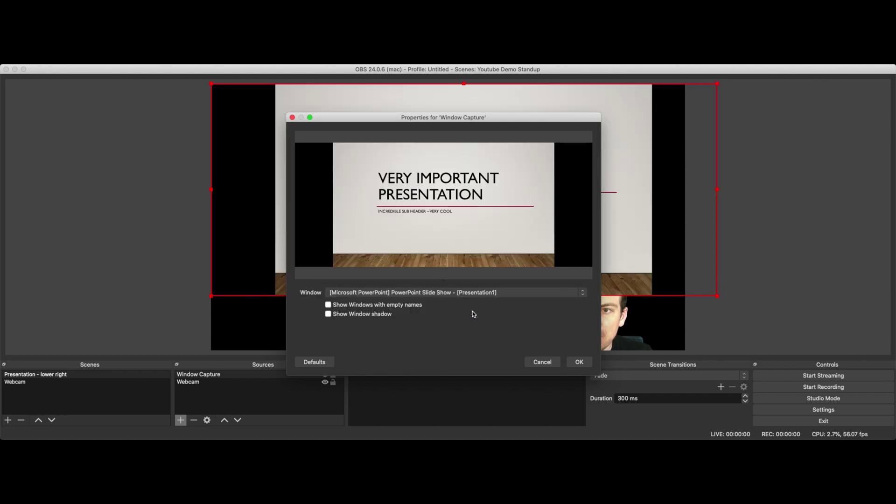
{"action": "left_click", "coordinate": [579, 363]}
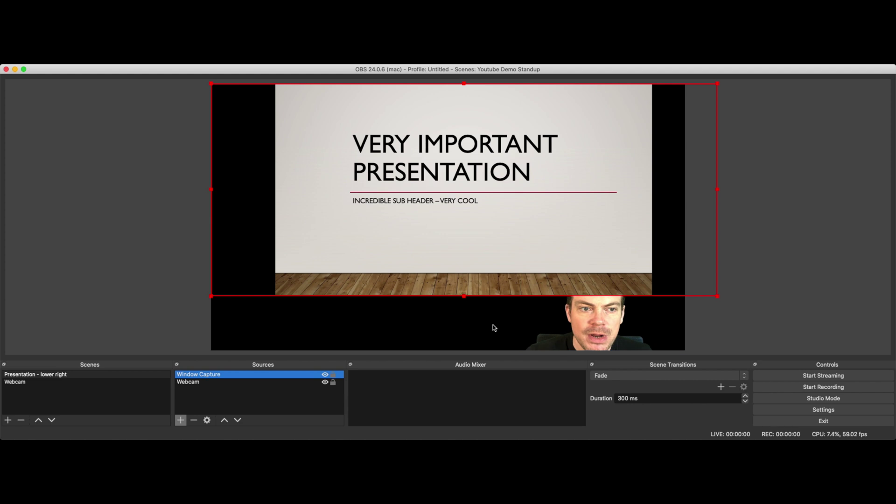
Move and stretch the slide capture so it fills the whole canvas.
{"action": "left_click_drag", "start_coordinate": [504, 213], "coordinate": [445, 211]}
{"action": "left_click_drag", "start_coordinate": [653, 296], "coordinate": [746, 344]}
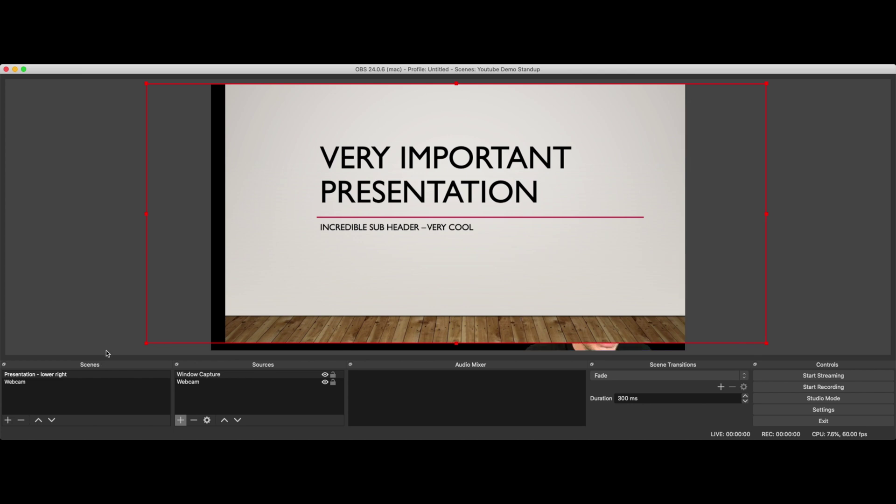
{"action": "left_click_drag", "start_coordinate": [147, 344], "coordinate": [137, 348]}
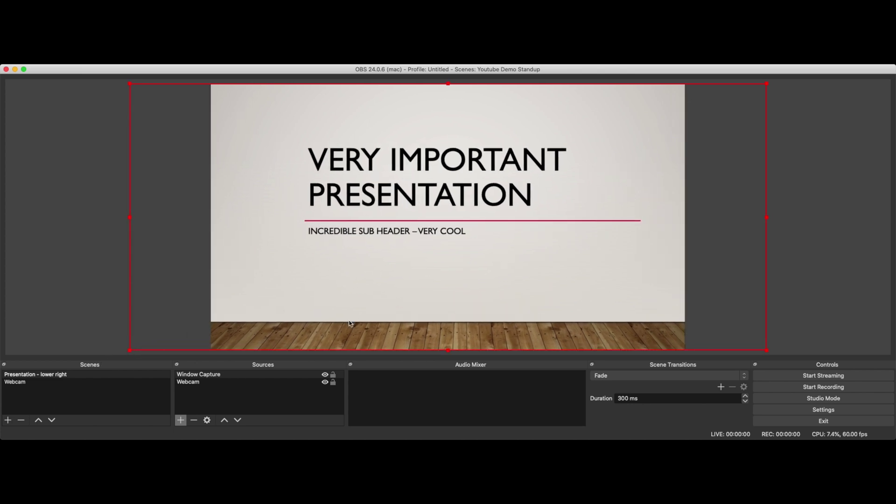
Move the Window Capture below Webcam and enlarge the webcam overlay in the lower-right corner.
{"action": "left_click", "coordinate": [245, 377]}
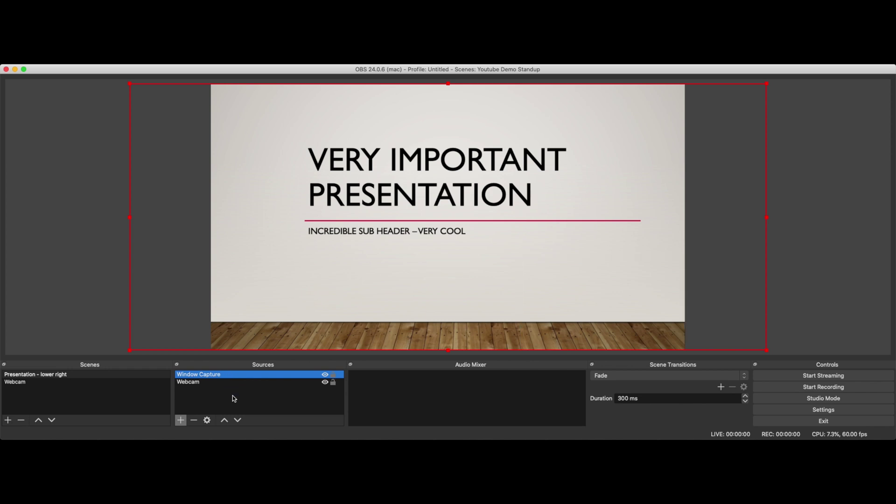
{"action": "left_click", "coordinate": [238, 421]}
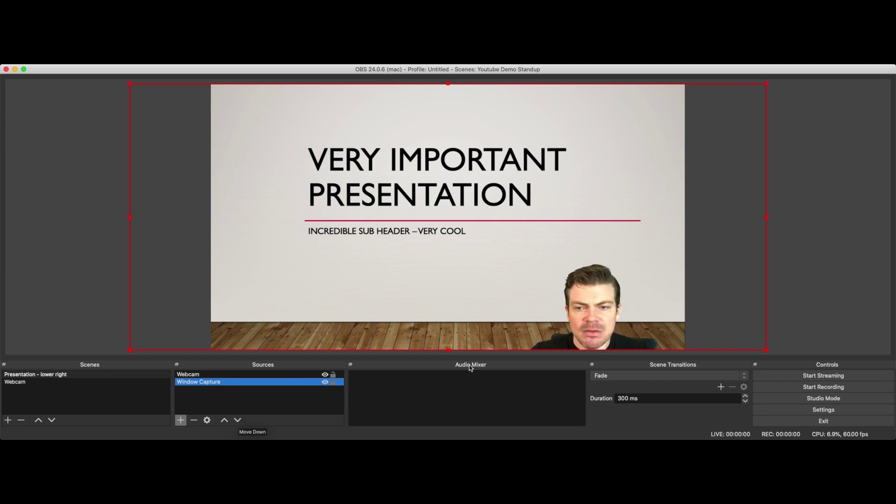
{"action": "left_click", "coordinate": [524, 265]}
{"action": "left_click_drag", "start_coordinate": [522, 260], "coordinate": [480, 239]}
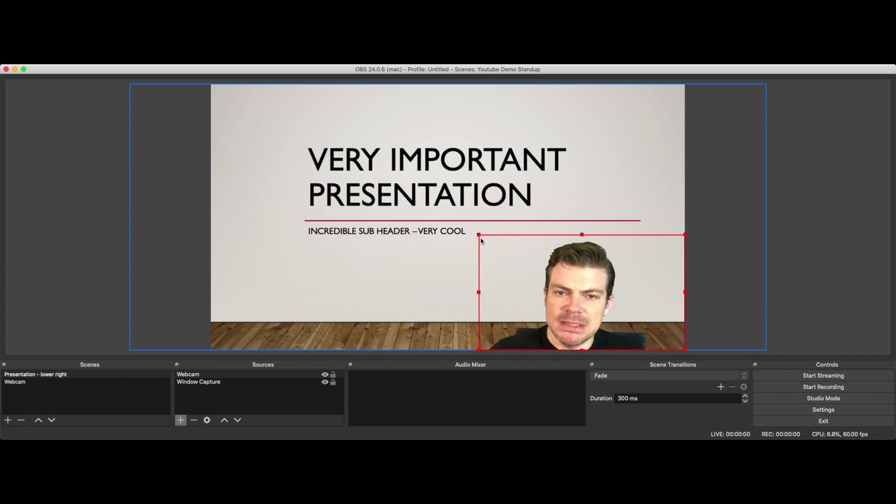
{"action": "left_click", "coordinate": [273, 401]}
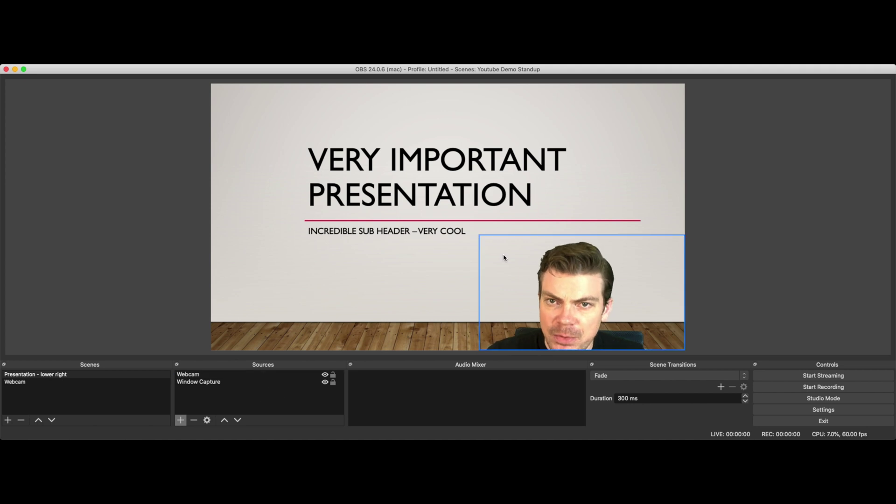
Open a windowed projector of the composed preview.
{"action": "right_click", "coordinate": [409, 257]}
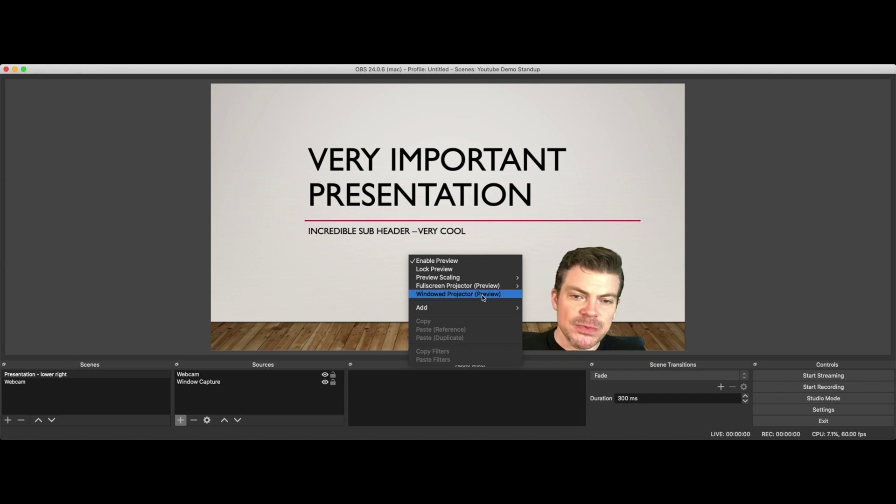
{"action": "mouse_move", "coordinate": [477, 290]}
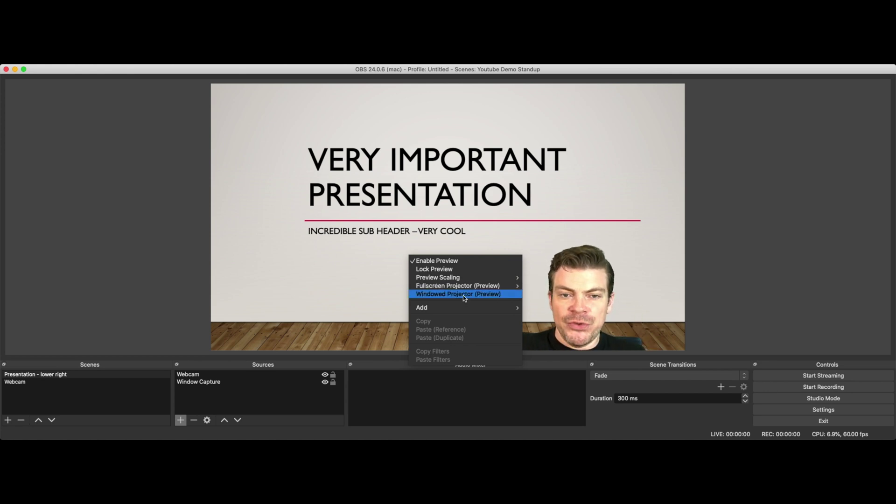
{"action": "left_click", "coordinate": [464, 295]}
Move the preview projector window higher up, then close it.
{"action": "left_click_drag", "start_coordinate": [461, 189], "coordinate": [455, 209]}
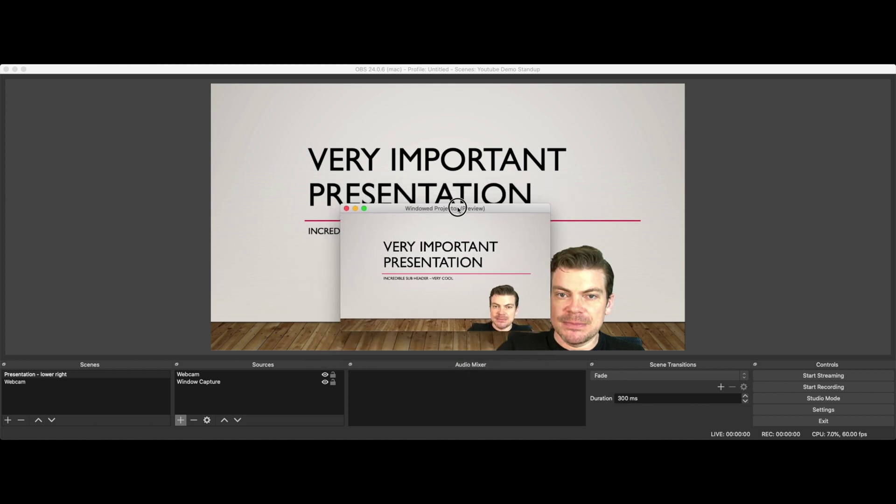
{"action": "left_click", "coordinate": [403, 210]}
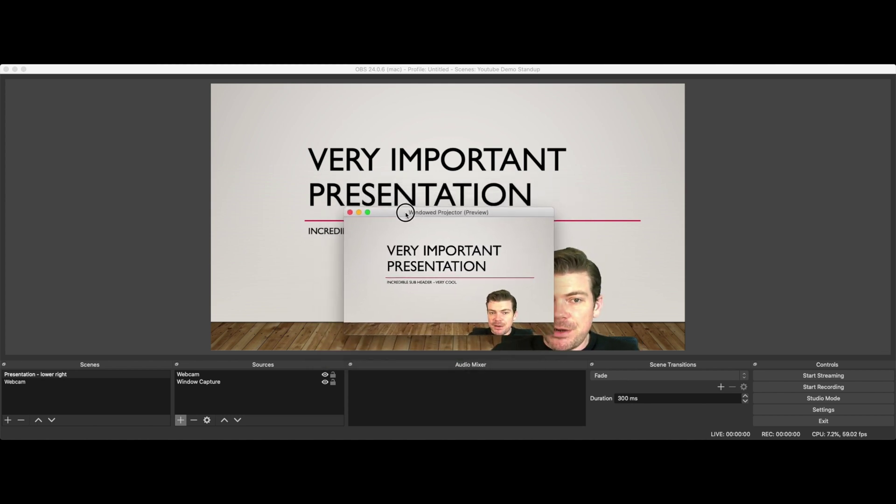
{"action": "left_click_drag", "start_coordinate": [403, 210], "coordinate": [417, 169]}
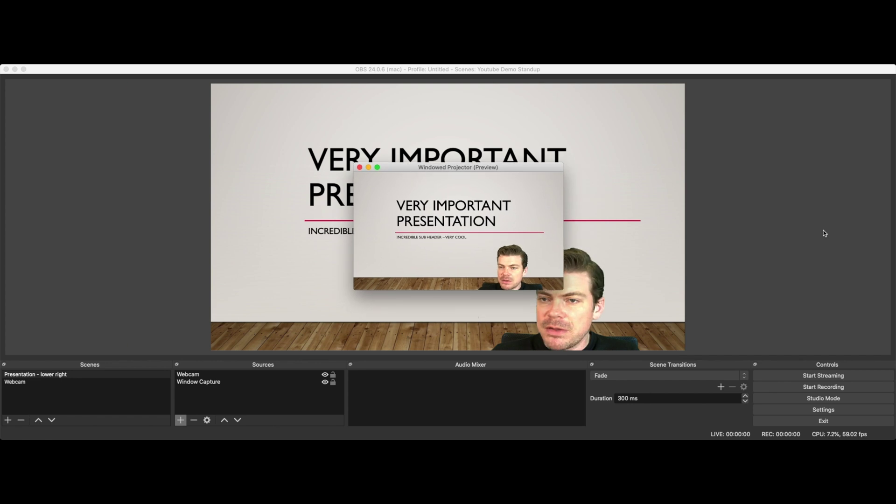
{"action": "left_click", "coordinate": [798, 228]}
{"action": "left_click", "coordinate": [388, 226]}
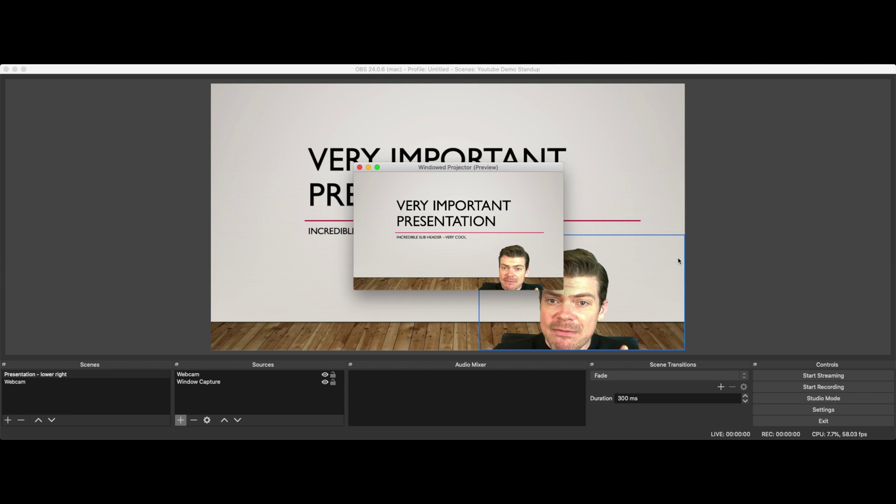
{"action": "left_click", "coordinate": [360, 168]}
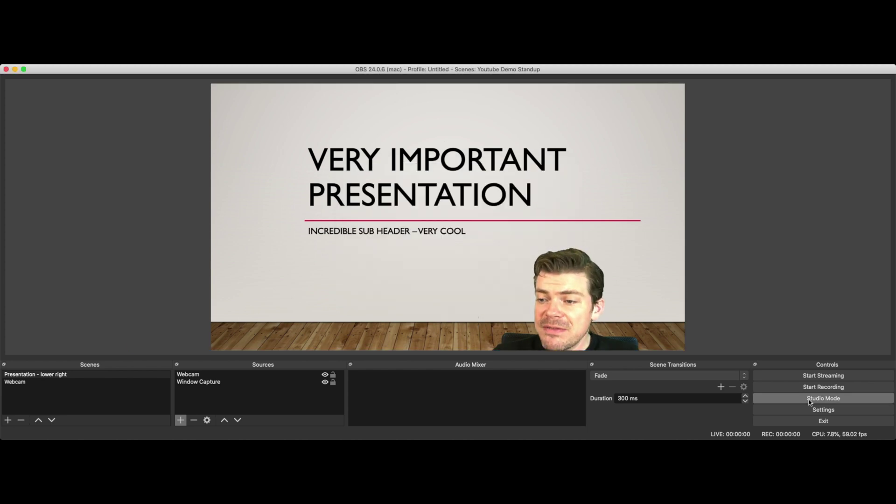
In OBS Settings, enable 'Make projectors always on top' and confirm with OK.
{"action": "left_click", "coordinate": [821, 412]}
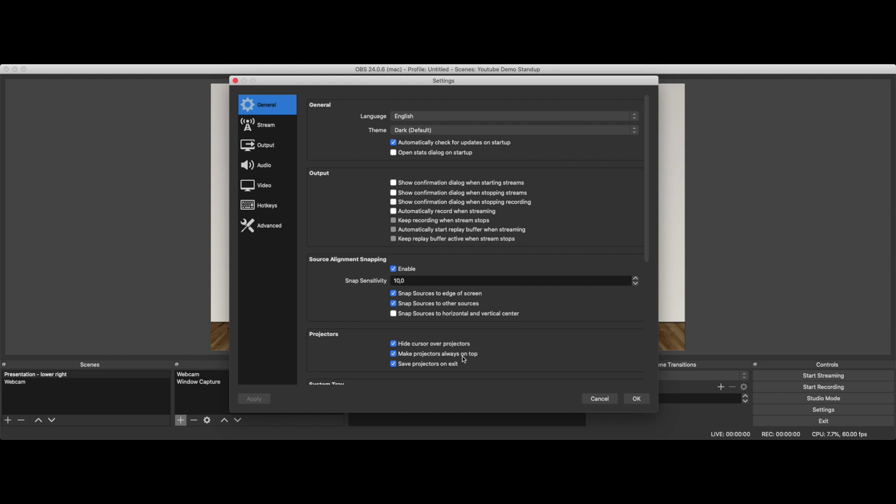
{"action": "left_click", "coordinate": [637, 399]}
Open a Windowed Projector (Preview) and move it toward the left of the screen.
{"action": "right_click", "coordinate": [457, 239]}
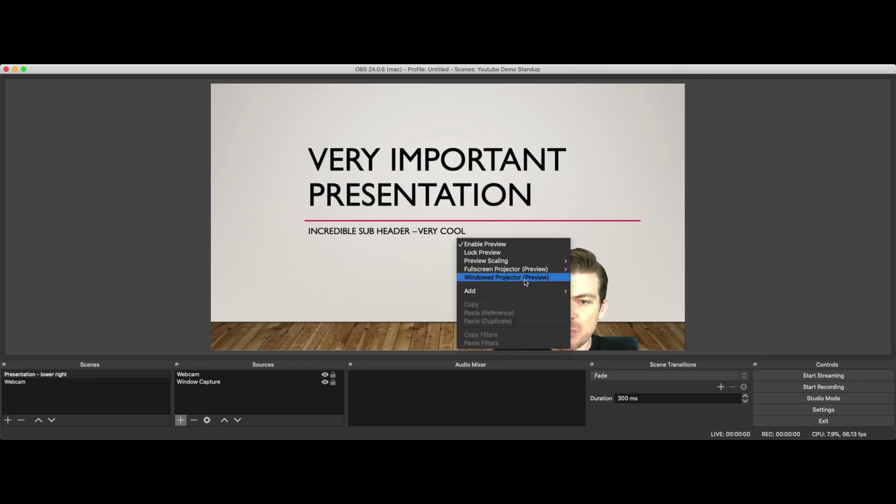
{"action": "left_click", "coordinate": [545, 279]}
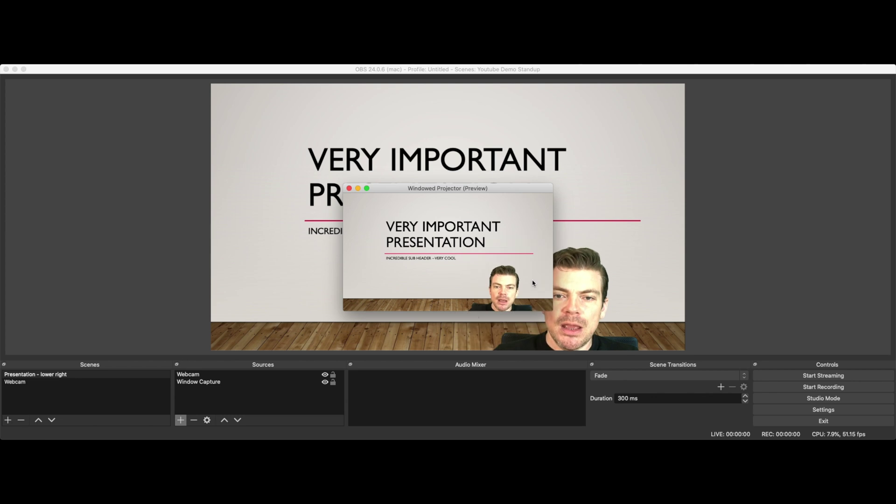
{"action": "left_click_drag", "start_coordinate": [481, 188], "coordinate": [218, 137]}
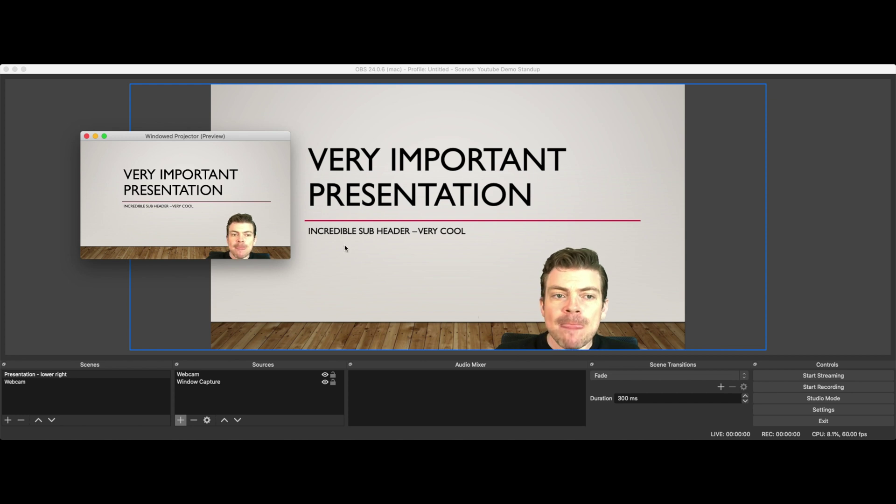
Switch to the PowerPoint slideshow and advance to the 'Important Topic 1' slide.
{"action": "key", "text": "super+Tab"}
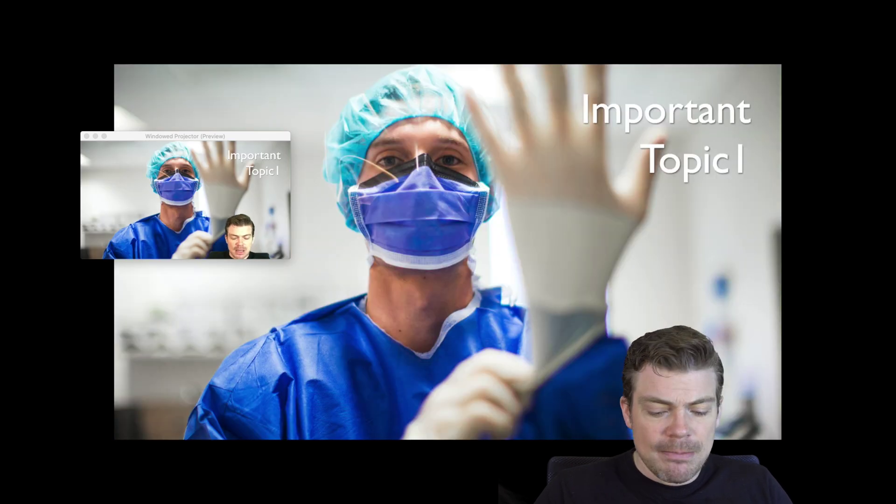
{"action": "key", "text": "Right"}
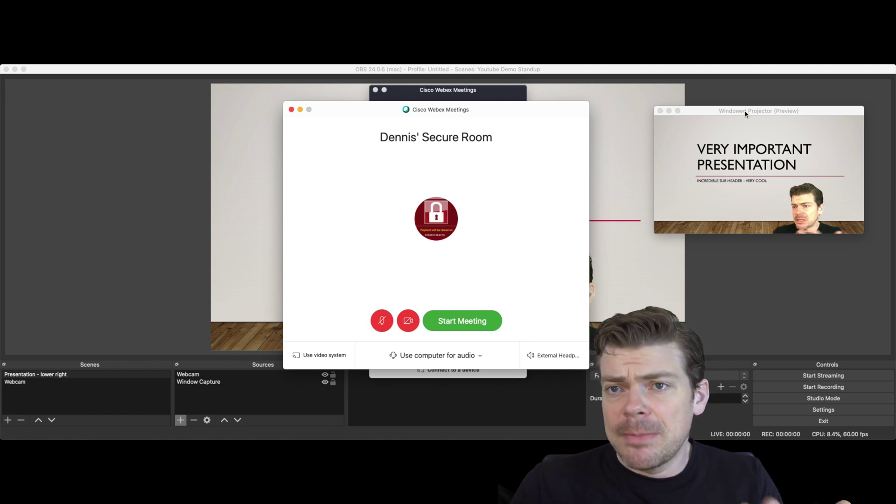
Move the projector beside the meeting window and start the Webex personal room meeting.
{"action": "left_click_drag", "start_coordinate": [747, 111], "coordinate": [688, 133]}
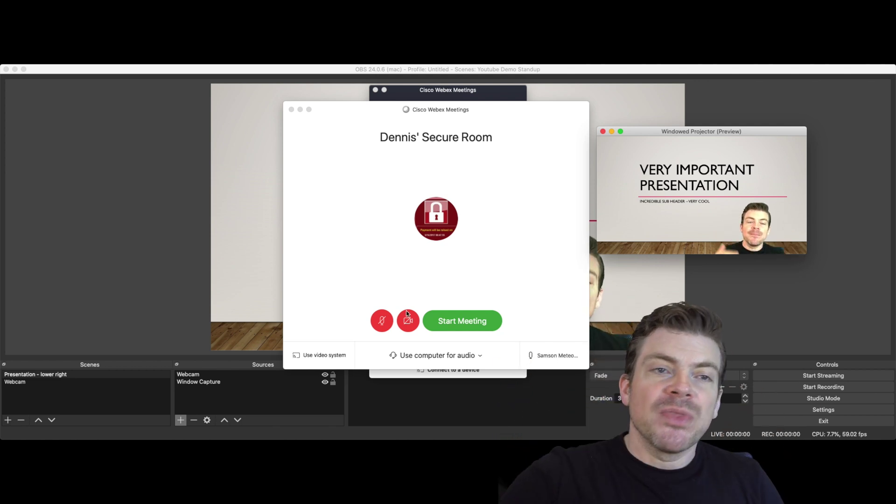
{"action": "left_click", "coordinate": [463, 327]}
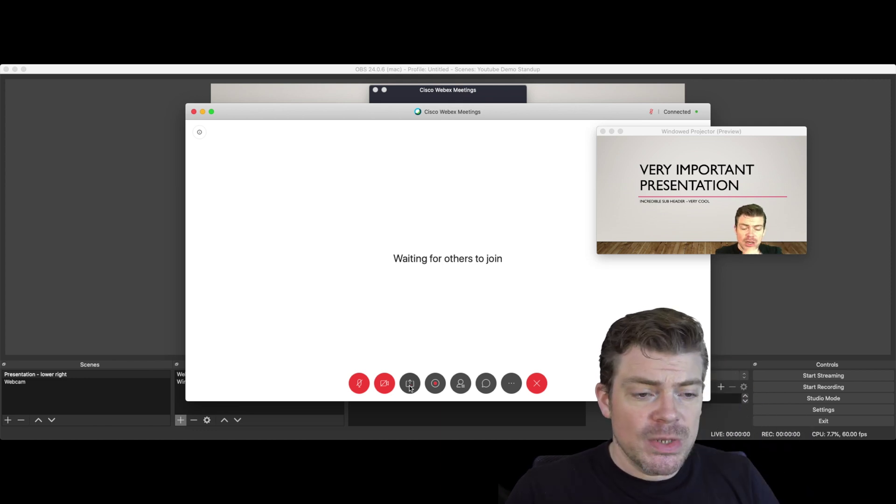
Open Share Content and set it to 'Optimize for motion and video' with computer audio.
{"action": "left_click", "coordinate": [411, 387]}
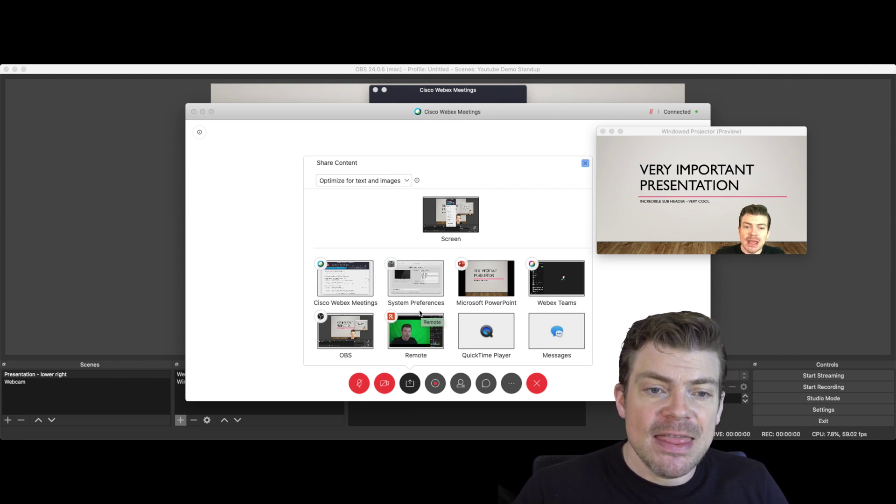
{"action": "scroll", "coordinate": [418, 308], "scroll_direction": "down", "scroll_amount": 3}
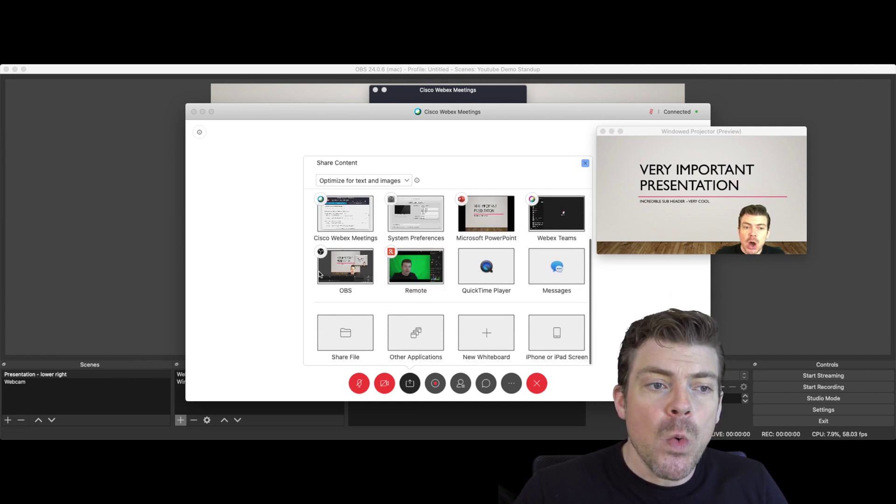
{"action": "scroll", "coordinate": [339, 269], "scroll_direction": "up", "scroll_amount": 3}
{"action": "scroll", "coordinate": [345, 304], "scroll_direction": "up", "scroll_amount": 1}
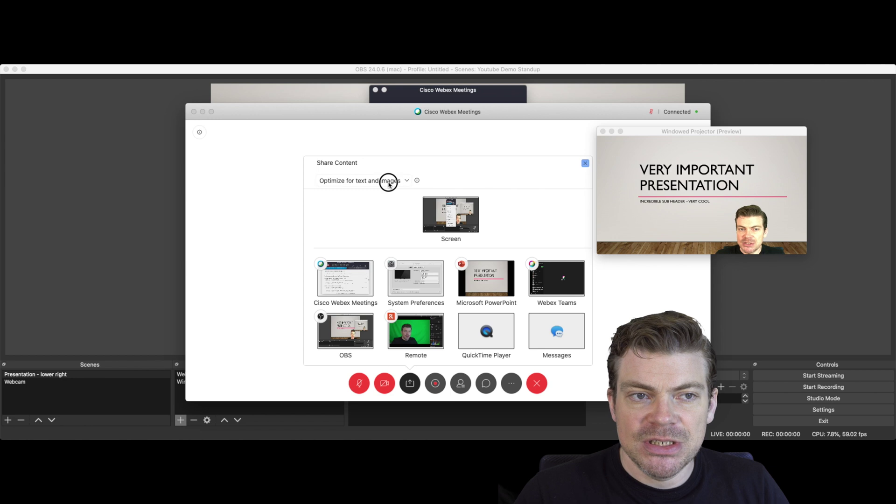
{"action": "left_click", "coordinate": [389, 182]}
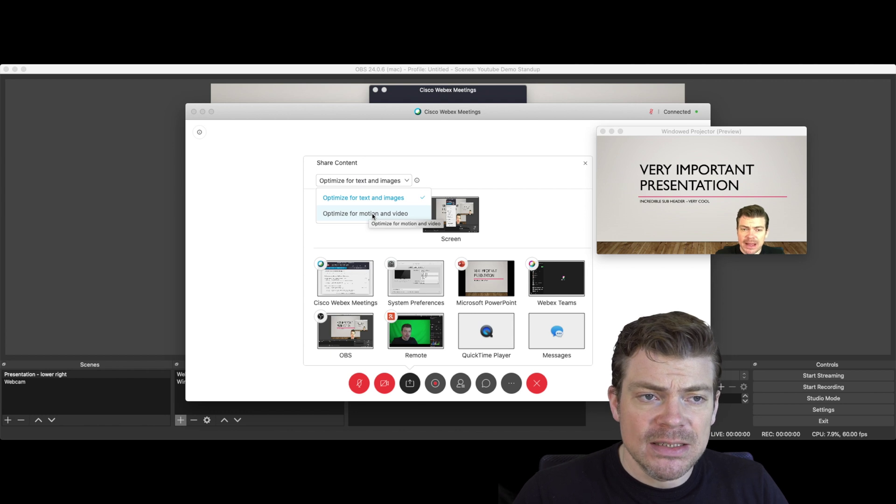
{"action": "left_click", "coordinate": [374, 214]}
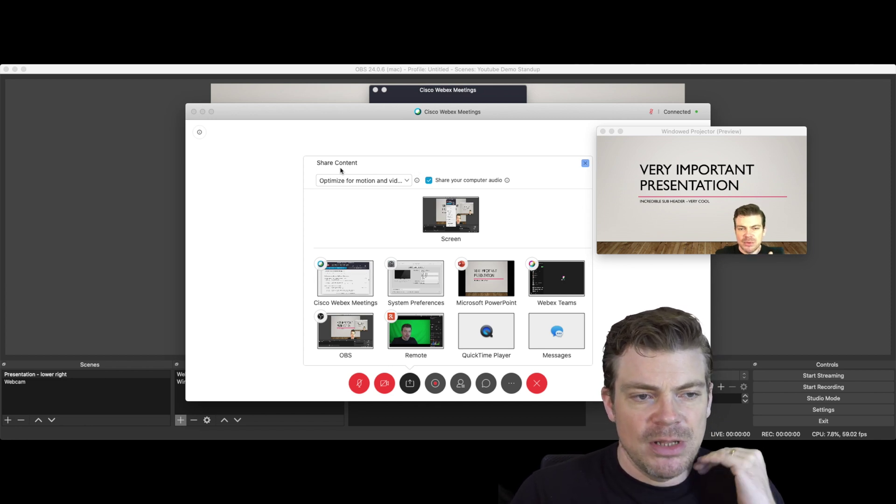
{"action": "mouse_move", "coordinate": [355, 332]}
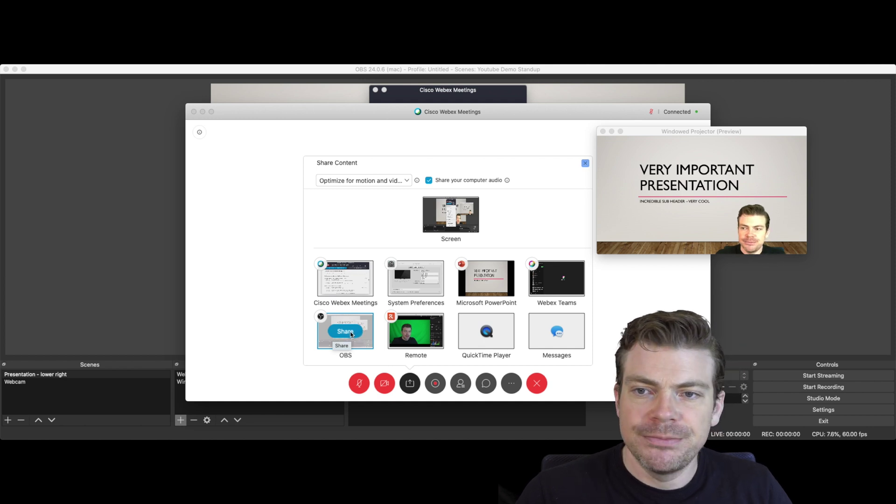
Share the OBS window into Webex and stretch the projector from the top-left to fill the screen.
{"action": "left_click", "coordinate": [350, 333]}
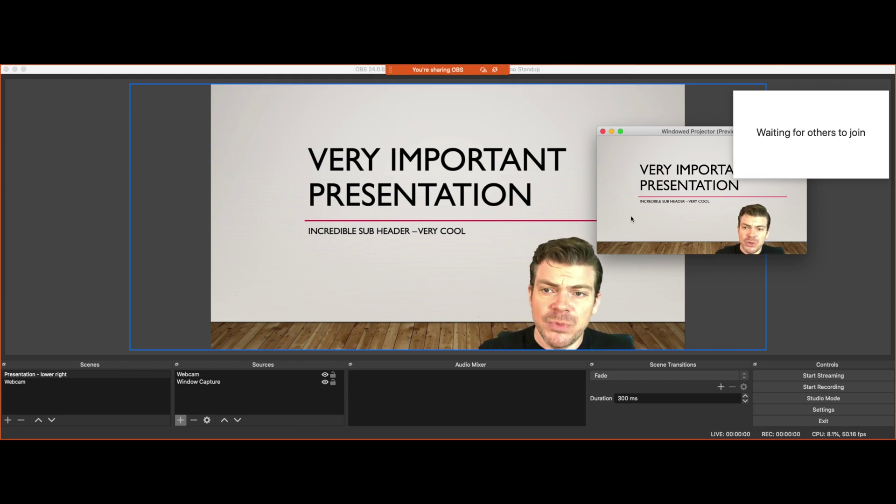
{"action": "left_click_drag", "start_coordinate": [666, 135], "coordinate": [186, 144]}
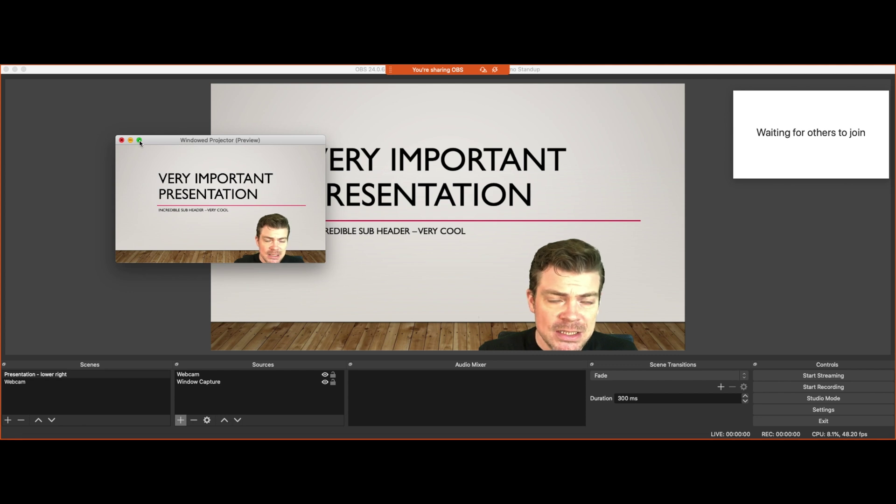
{"action": "mouse_move", "coordinate": [139, 142]}
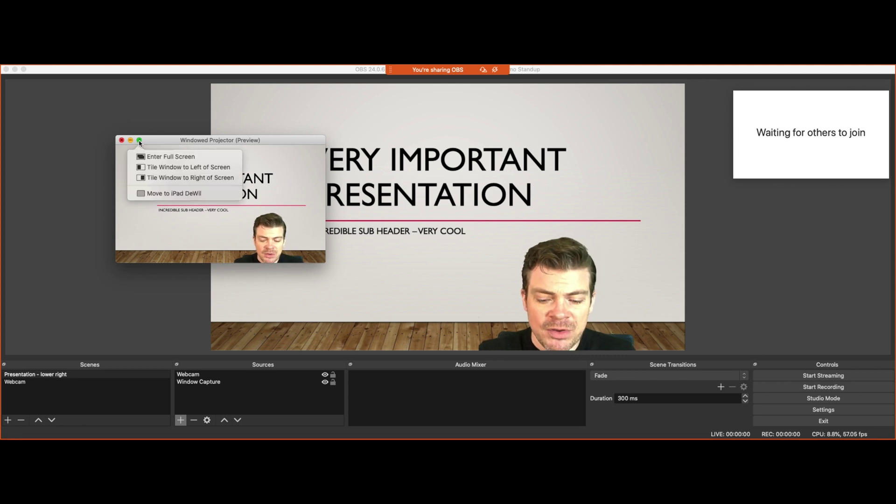
{"action": "left_click_drag", "start_coordinate": [243, 143], "coordinate": [131, 74]}
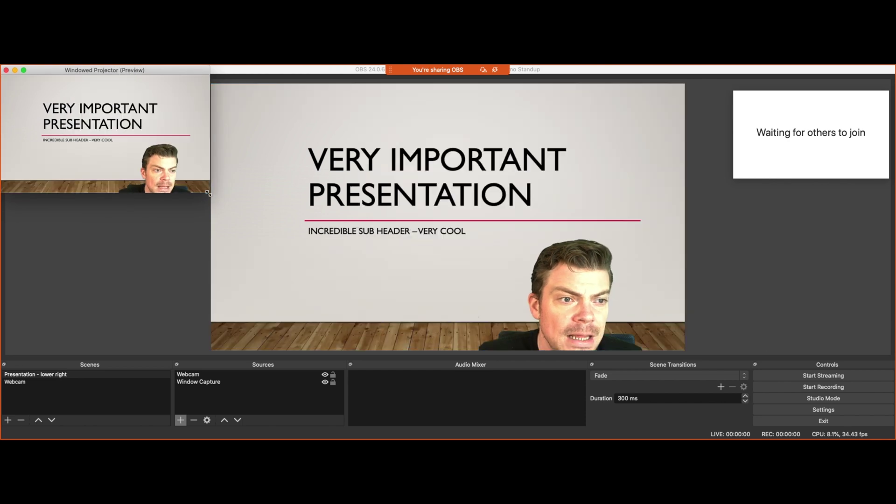
{"action": "left_click_drag", "start_coordinate": [210, 194], "coordinate": [891, 436]}
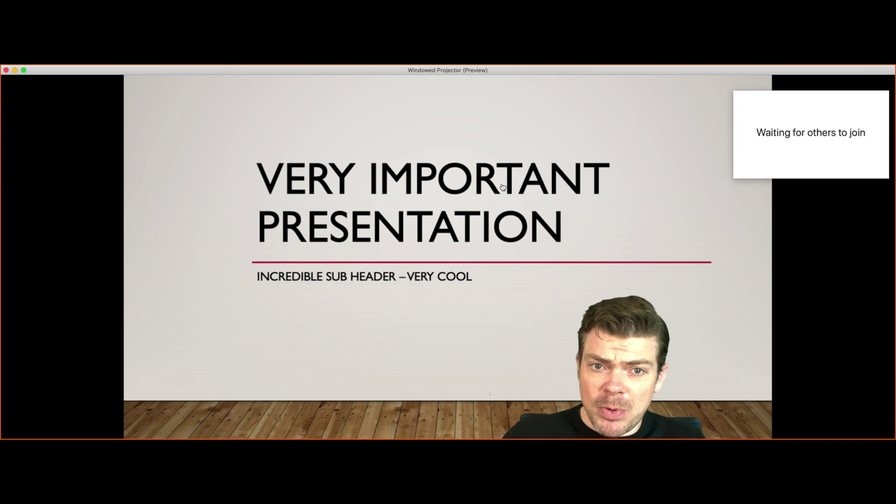
Page the projected slides forward to THE END, then back to the Agenda slide.
{"action": "key", "text": "super+Tab"}
{"action": "key", "text": "super+Tab"}
{"action": "key", "text": "super+Tab"}
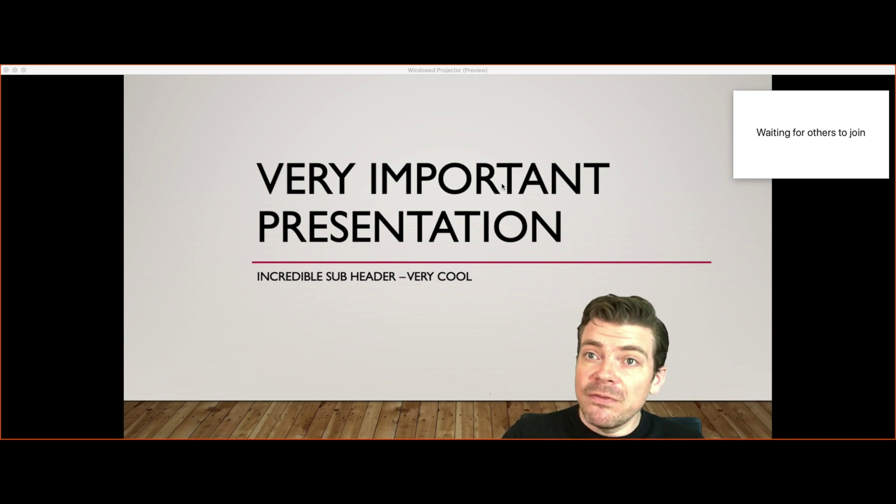
{"action": "key", "text": "Right"}
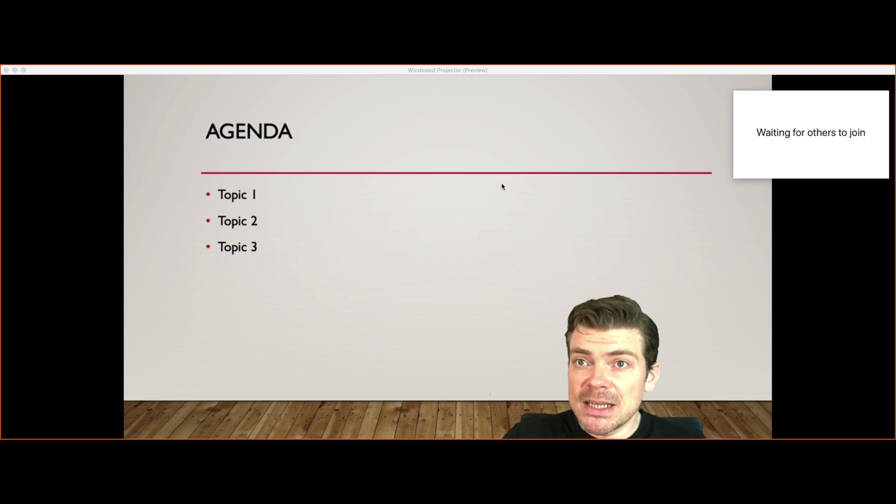
{"action": "key", "text": "Right"}
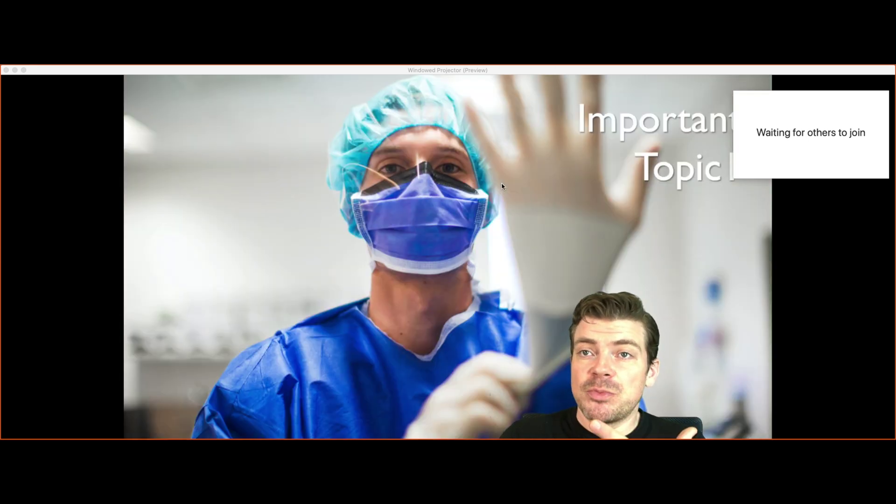
{"action": "key", "text": "Left"}
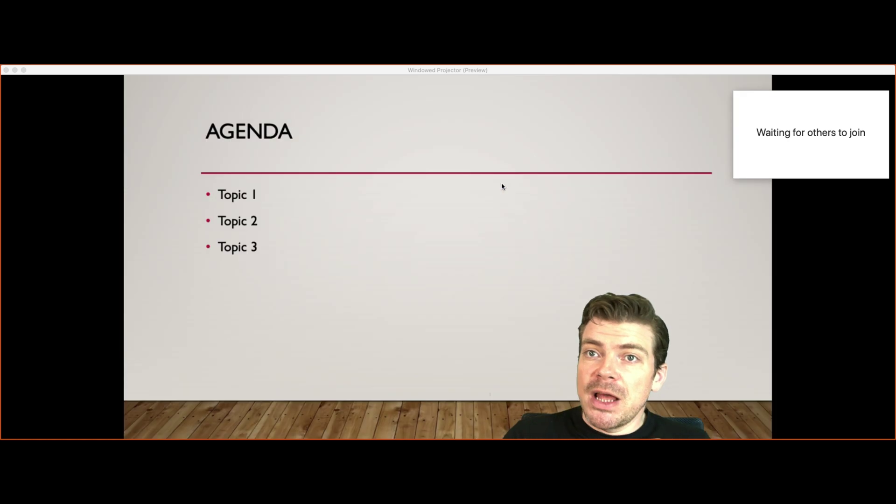
{"action": "key", "text": "Right"}
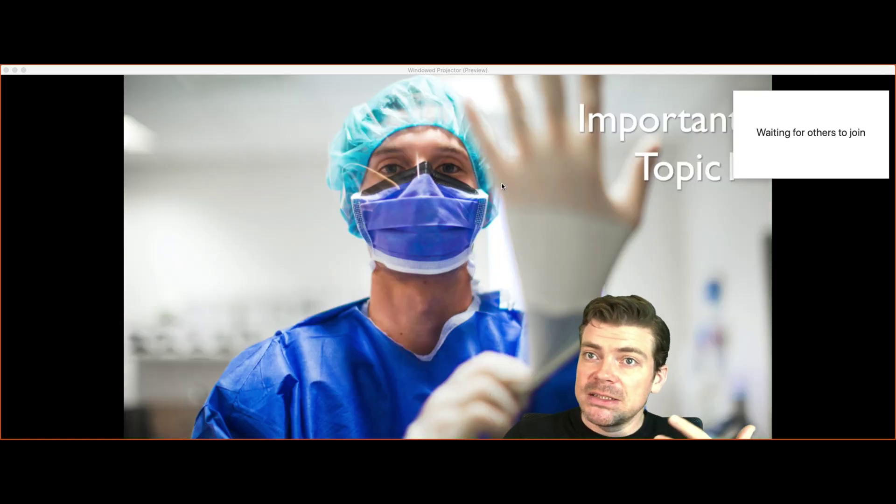
{"action": "key", "text": "End"}
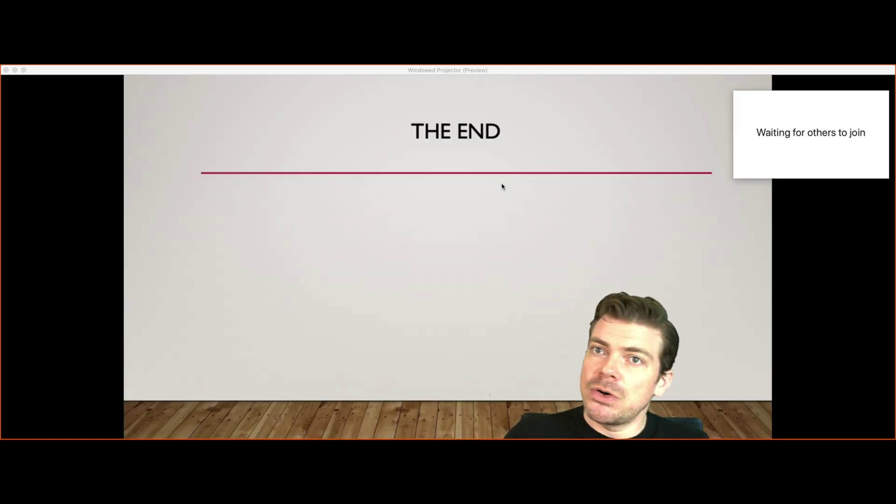
{"action": "key", "text": "Left"}
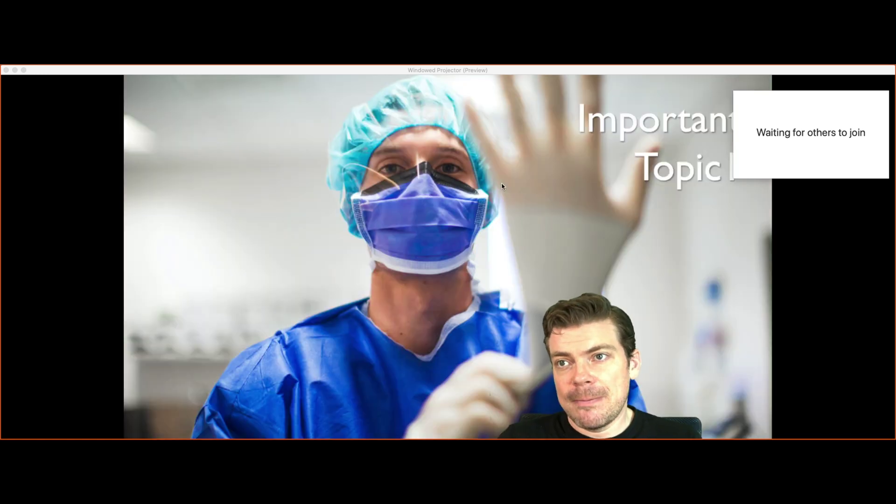
{"action": "key", "text": "Left"}
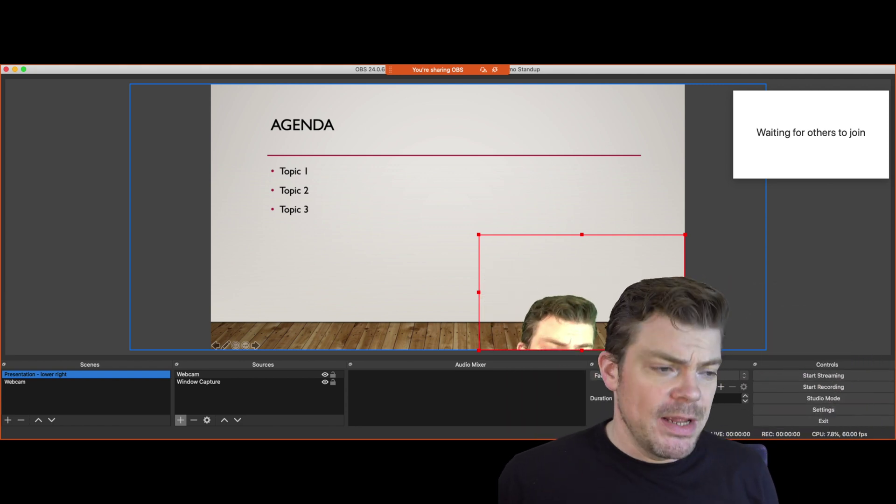
Duplicate the 'Presentation - lower right' scene, accepting the default copy name.
{"action": "left_click", "coordinate": [198, 375]}
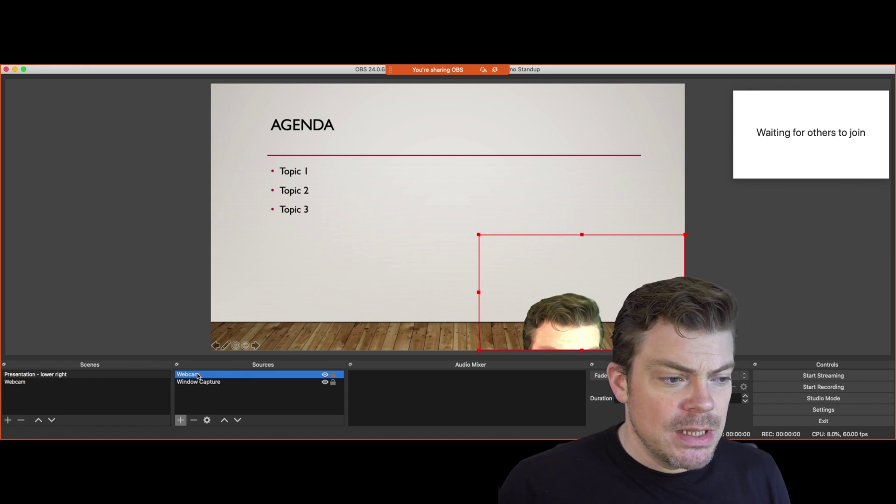
{"action": "left_click", "coordinate": [60, 374]}
{"action": "right_click", "coordinate": [60, 374]}
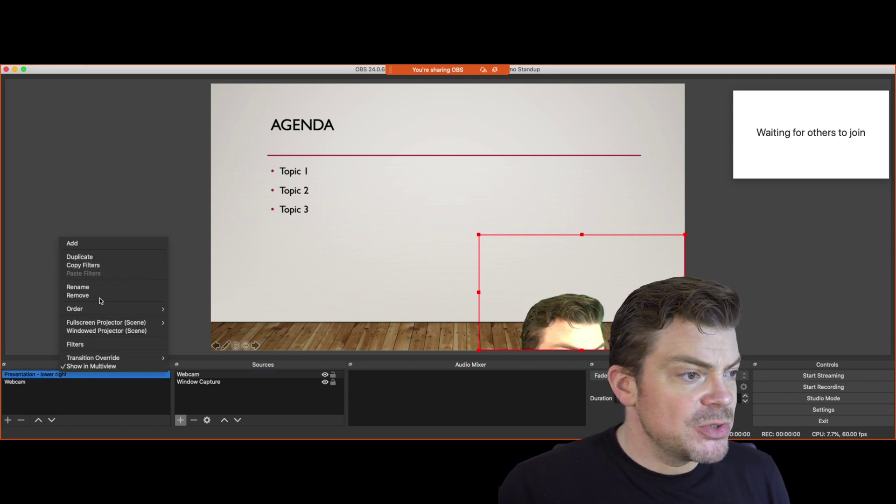
{"action": "left_click", "coordinate": [106, 258]}
{"action": "left_click", "coordinate": [466, 113]}
Rename the copy 'Presentation - Standup' and move it to the top of the scene list.
{"action": "double_click", "coordinate": [69, 391]}
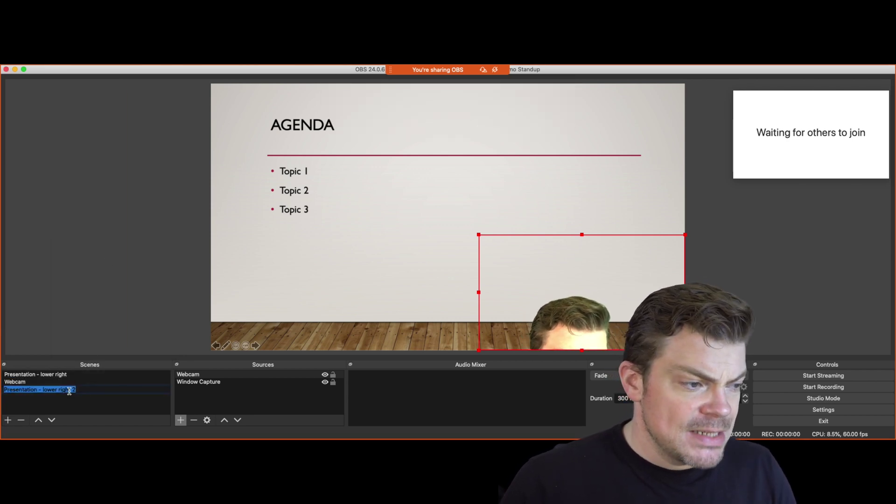
{"action": "type", "text": "Presentation - Standup"}
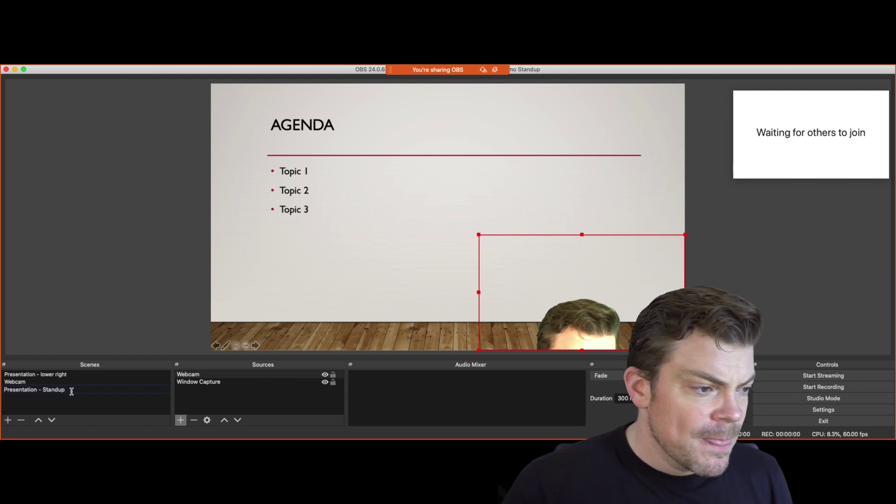
{"action": "key", "text": "Return"}
{"action": "left_click", "coordinate": [39, 421]}
{"action": "left_click", "coordinate": [38, 421]}
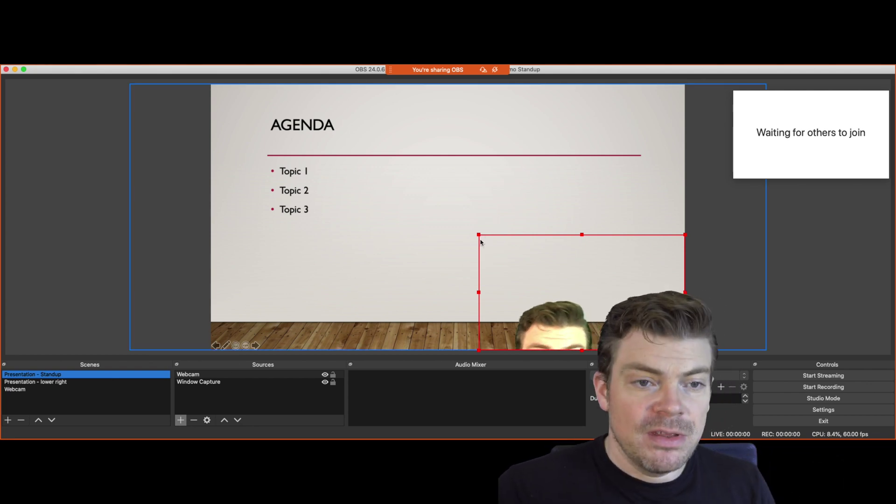
{"action": "left_click", "coordinate": [198, 381]}
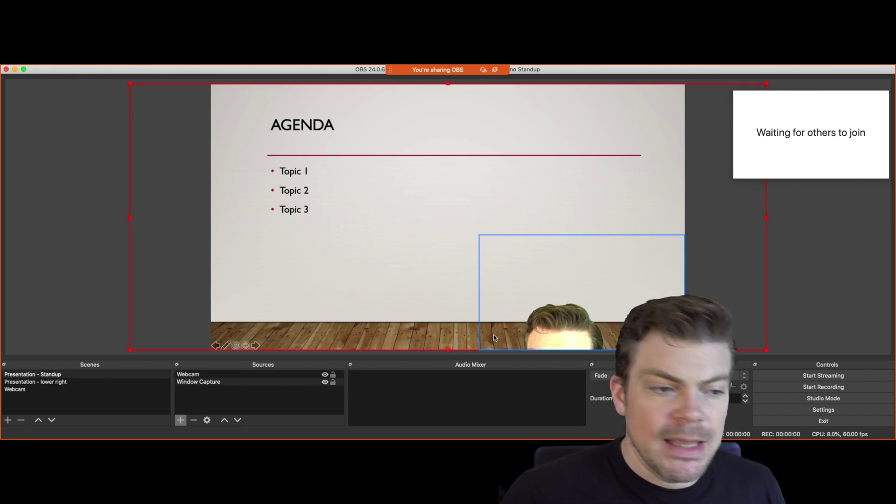
In Presentation - Standup, resize the Webcam source to span the whole slide.
{"action": "left_click", "coordinate": [201, 376]}
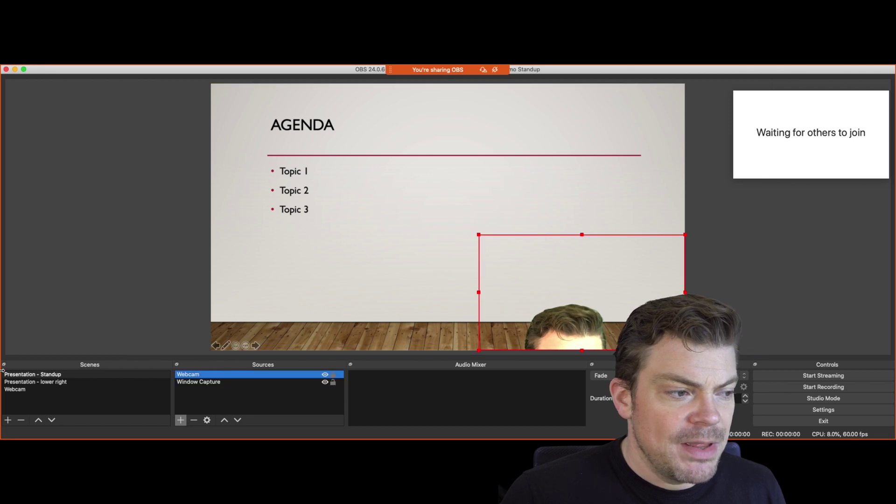
{"action": "left_click", "coordinate": [18, 374]}
{"action": "left_click", "coordinate": [217, 382]}
{"action": "left_click", "coordinate": [223, 375]}
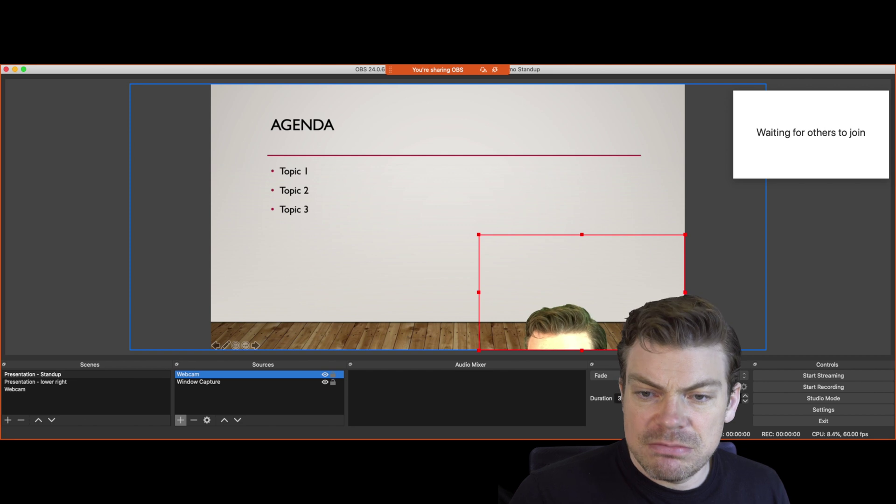
{"action": "left_click_drag", "start_coordinate": [478, 236], "coordinate": [213, 183]}
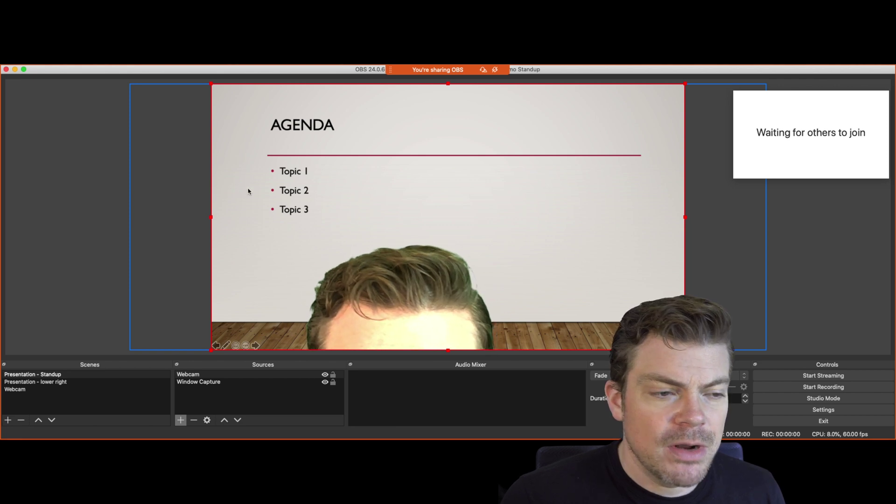
Open a windowed preview projector of the Standup scene and maximise it to fill the screen.
{"action": "right_click", "coordinate": [378, 208]}
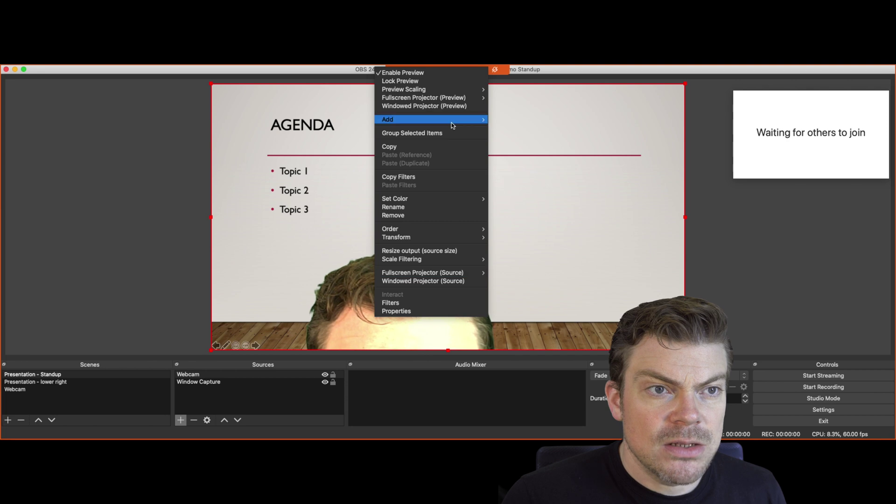
{"action": "left_click", "coordinate": [444, 107]}
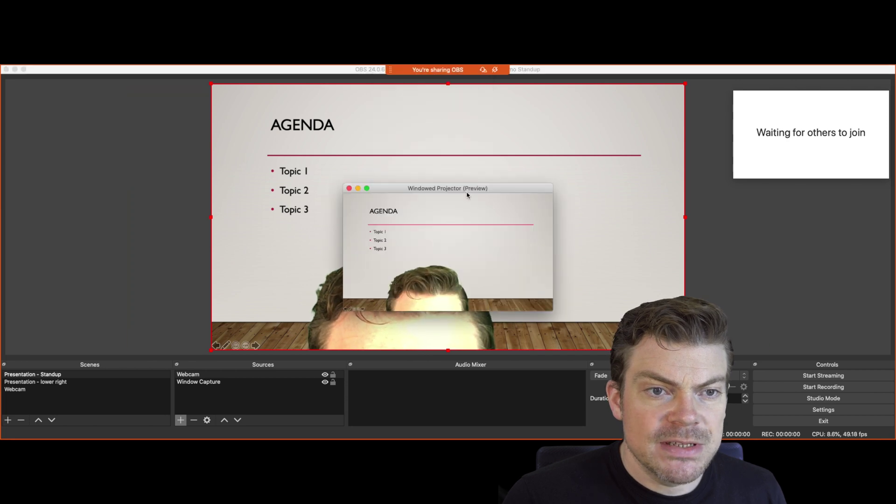
{"action": "left_click_drag", "start_coordinate": [468, 195], "coordinate": [536, 67]}
{"action": "double_click", "coordinate": [536, 66]}
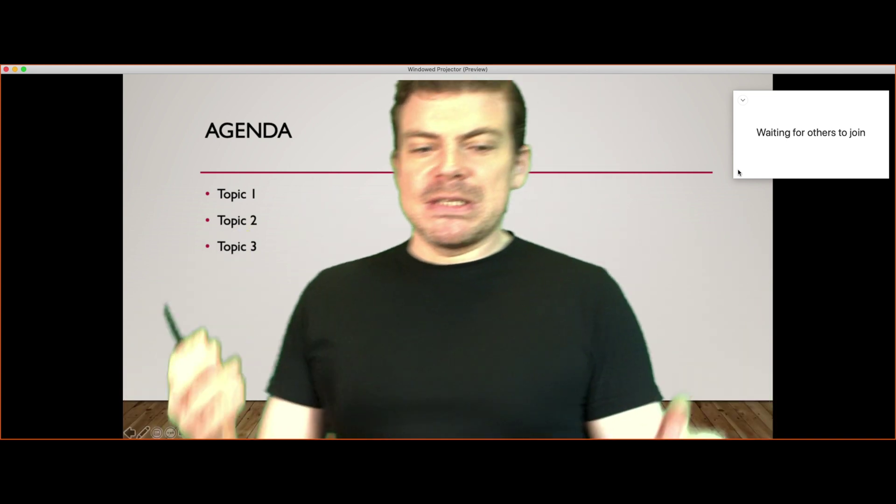
Switch to PowerPoint to end the slideshow, leaving the keyed presenter on black.
{"action": "key", "text": "super+Tab"}
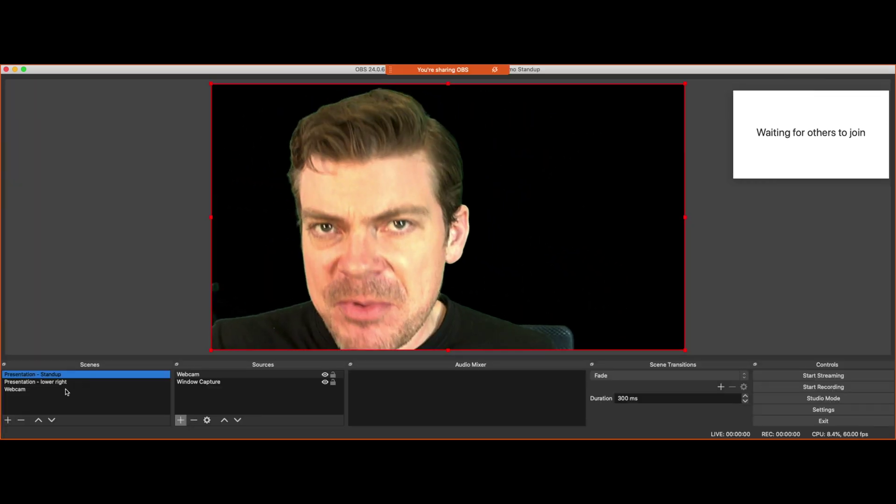
Refocus the main OBS window and bring up Snap Camera's lens browser beside it.
{"action": "left_click", "coordinate": [66, 289]}
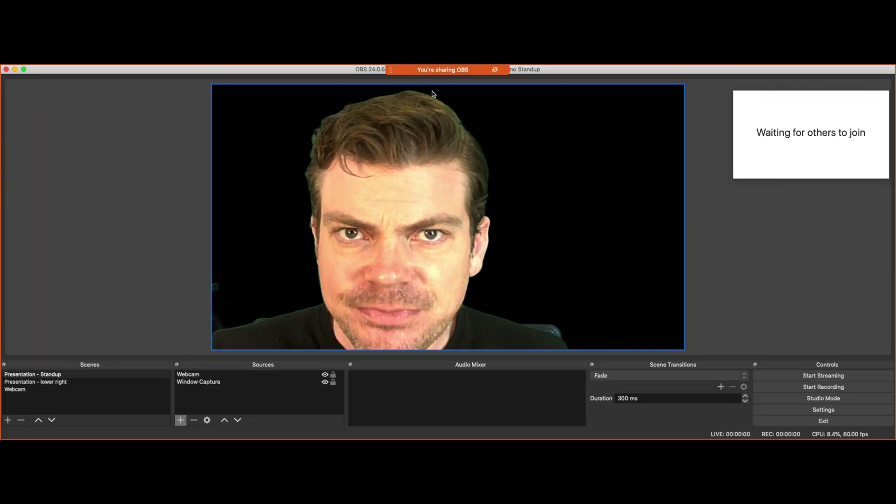
{"action": "mouse_move", "coordinate": [485, 70]}
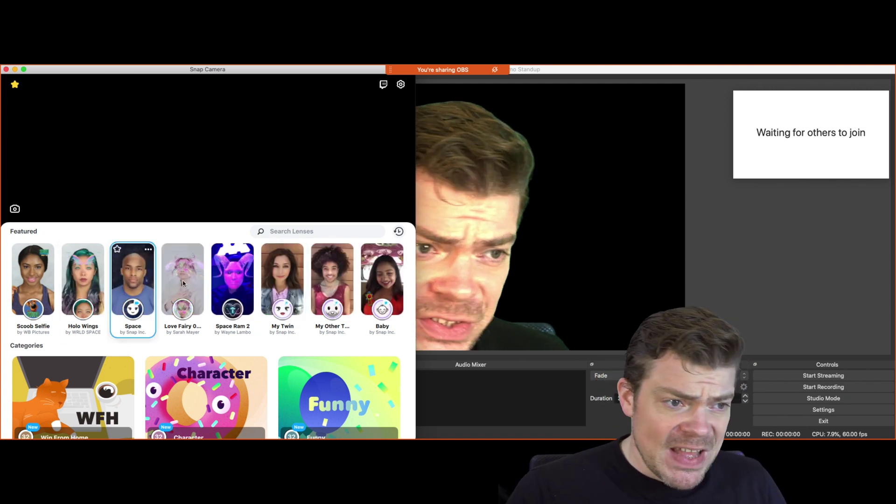
Search the Snap Camera lens library for 'green screen'.
{"action": "left_click", "coordinate": [319, 233]}
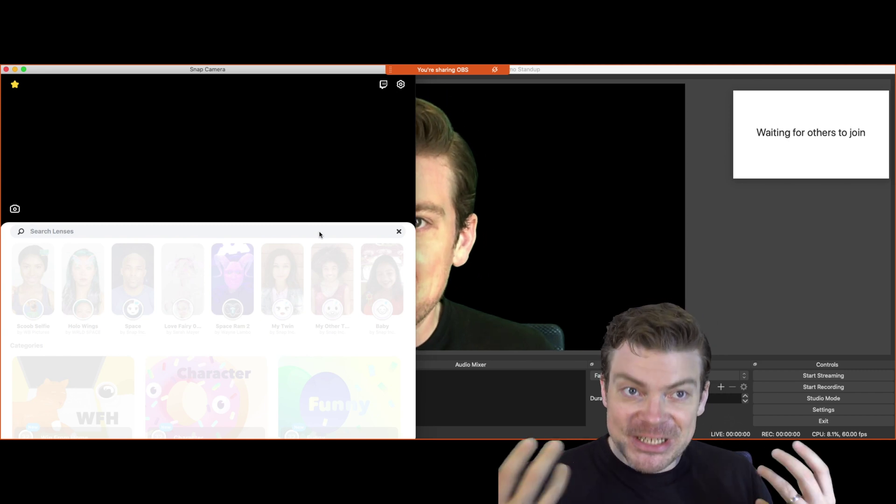
{"action": "type", "text": "green sc"}
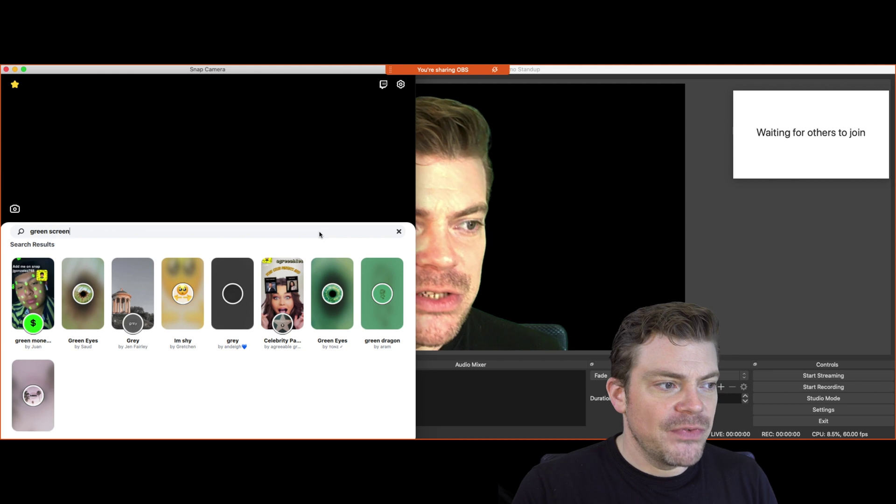
{"action": "type", "text": "reen"}
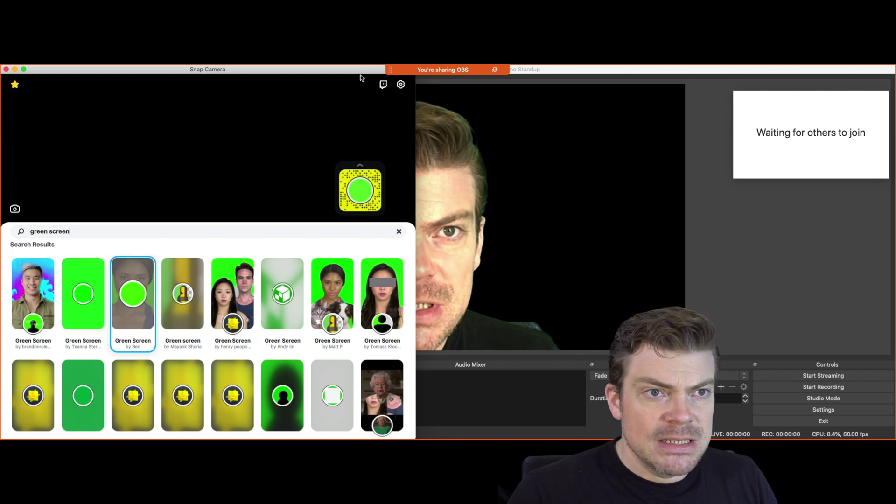
{"action": "left_click", "coordinate": [400, 86]}
Set Snap Camera's camera to TANDBERG HD, apply a Green Screen lens, then return to OBS.
{"action": "left_click", "coordinate": [191, 146]}
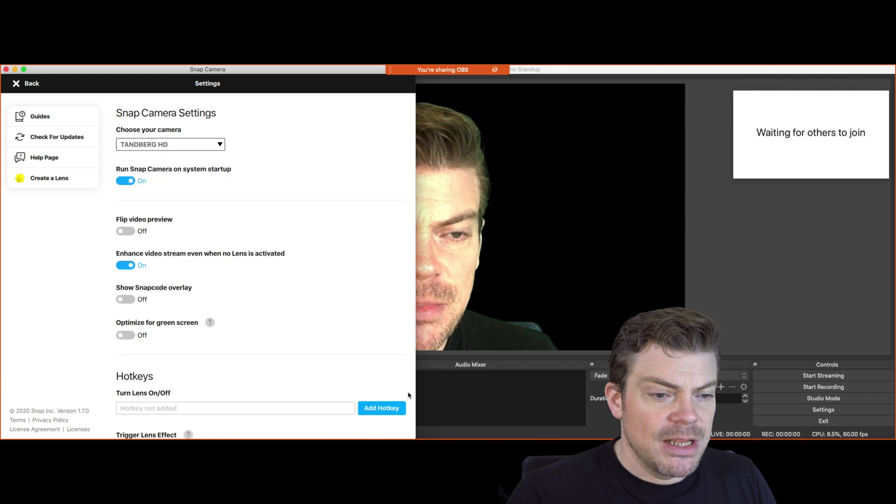
{"action": "left_click", "coordinate": [25, 85]}
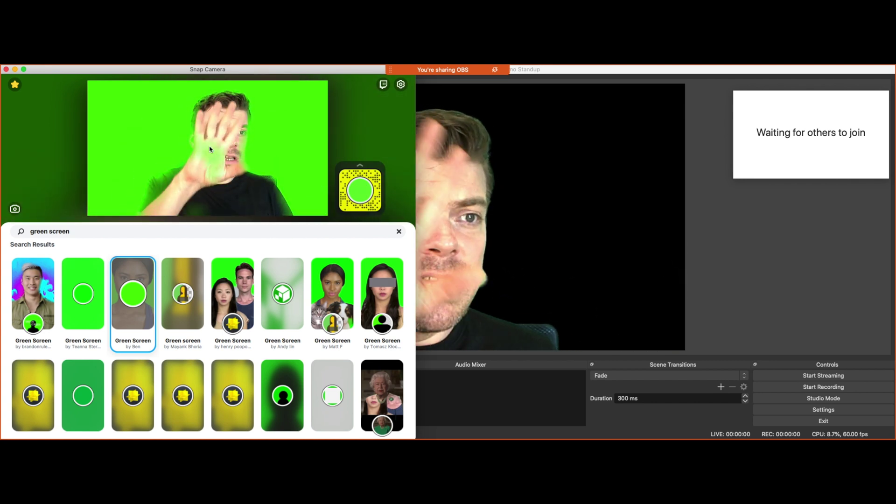
{"action": "key", "text": "Right"}
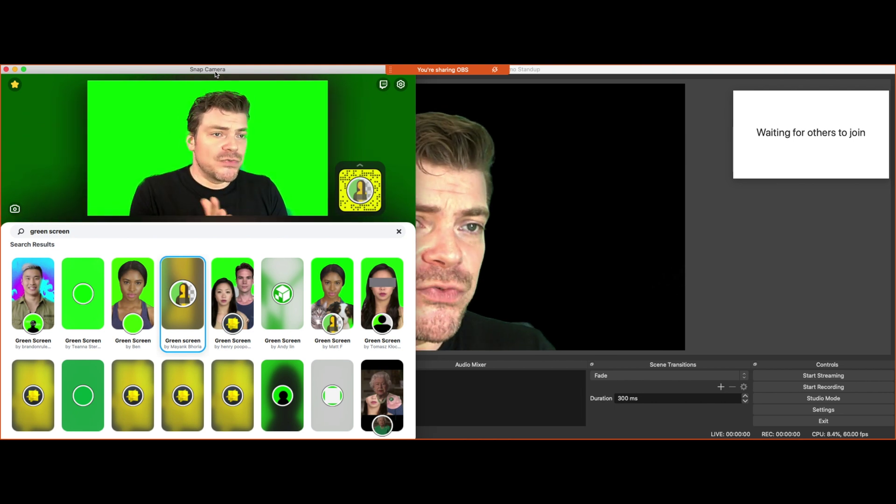
{"action": "left_click", "coordinate": [333, 294]}
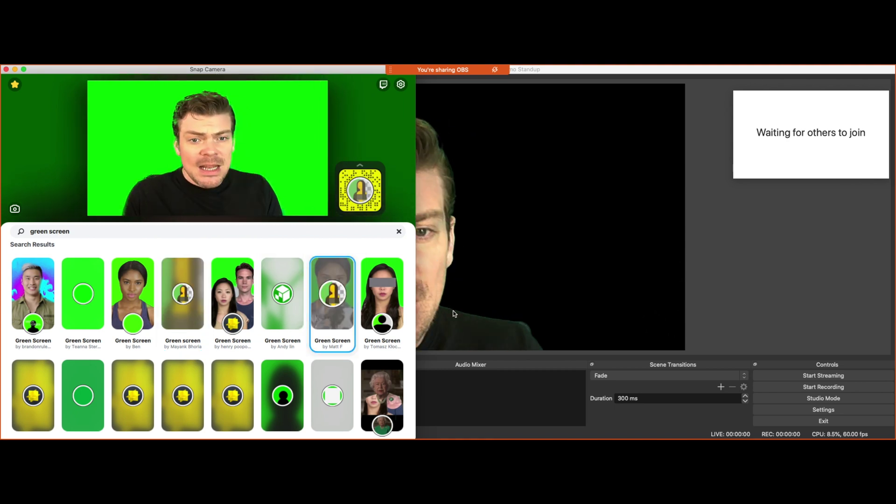
{"action": "left_click", "coordinate": [570, 293]}
Duplicate Presentation - lower right as '... - Snap', move it above Webcam, then select Webcam.
{"action": "left_click", "coordinate": [49, 383]}
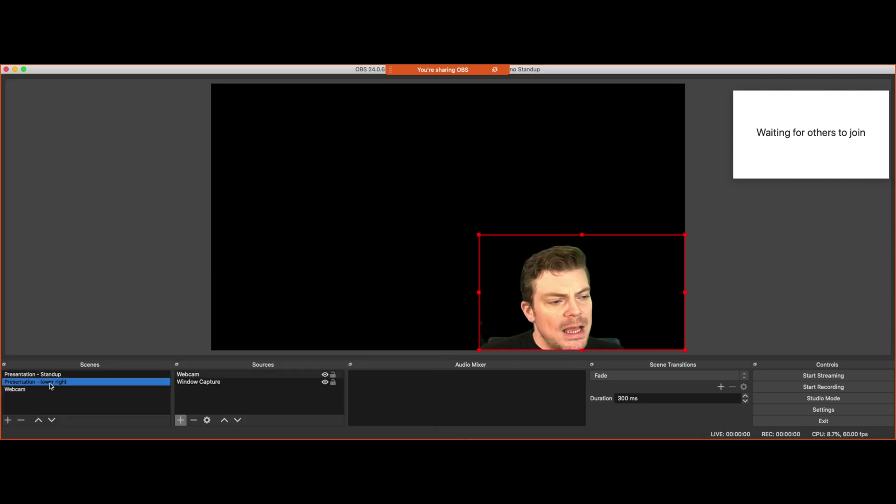
{"action": "right_click", "coordinate": [50, 383]}
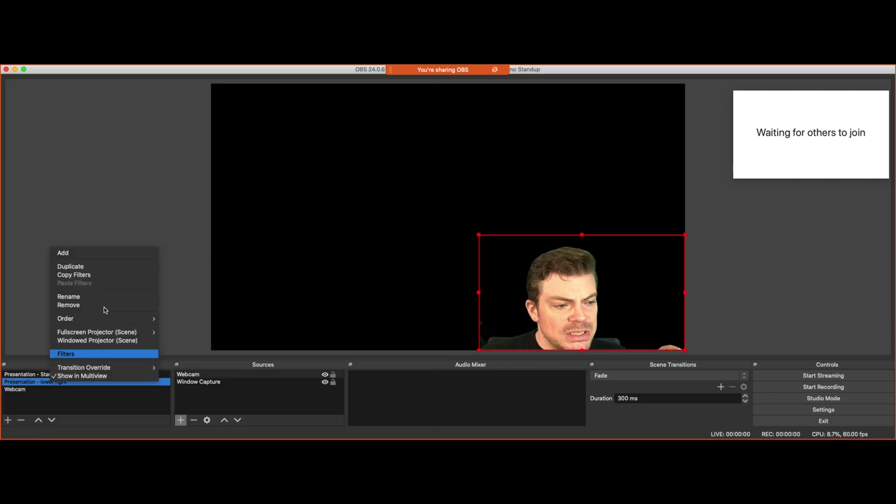
{"action": "left_click", "coordinate": [98, 269]}
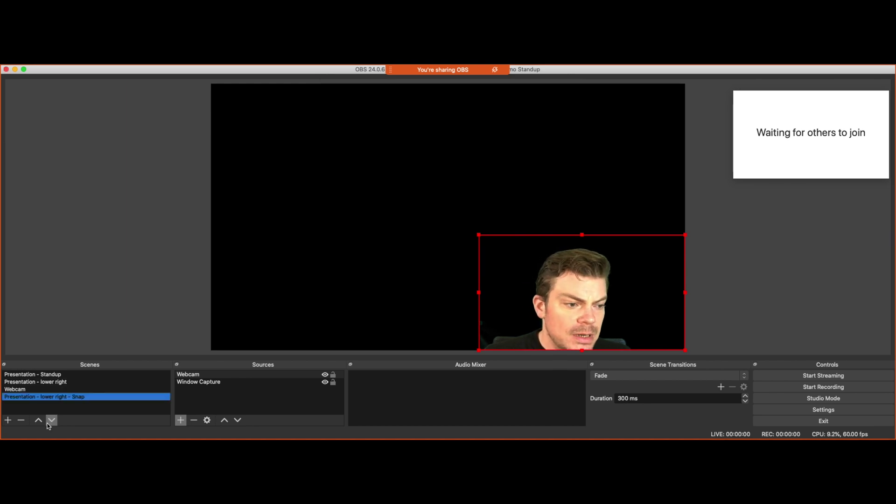
{"action": "left_click", "coordinate": [39, 421]}
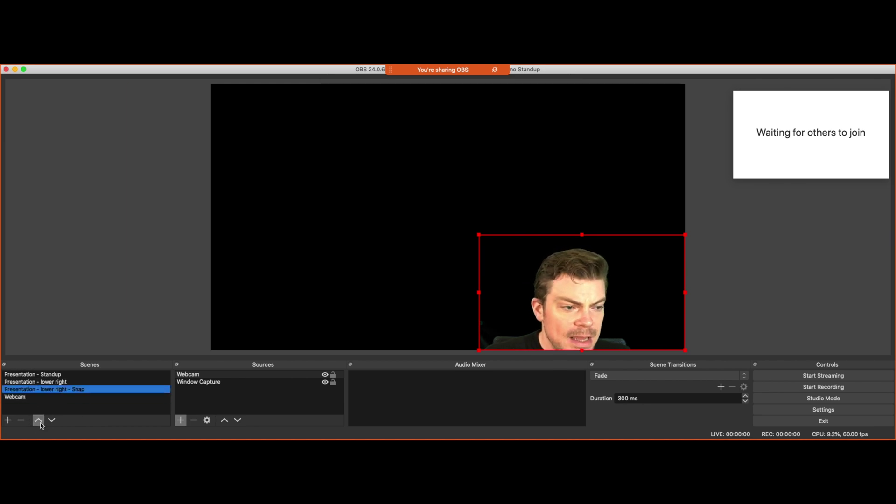
{"action": "left_click", "coordinate": [84, 396]}
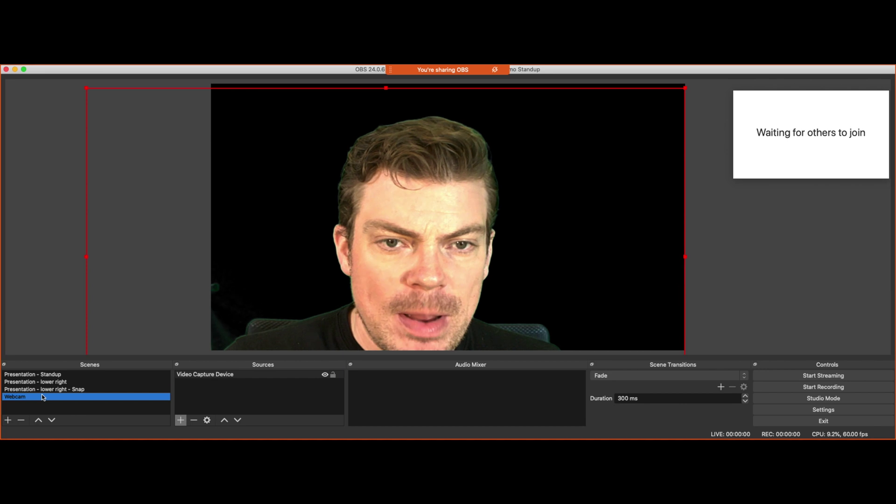
Create a new scene named Snapcam.
{"action": "left_click", "coordinate": [8, 421]}
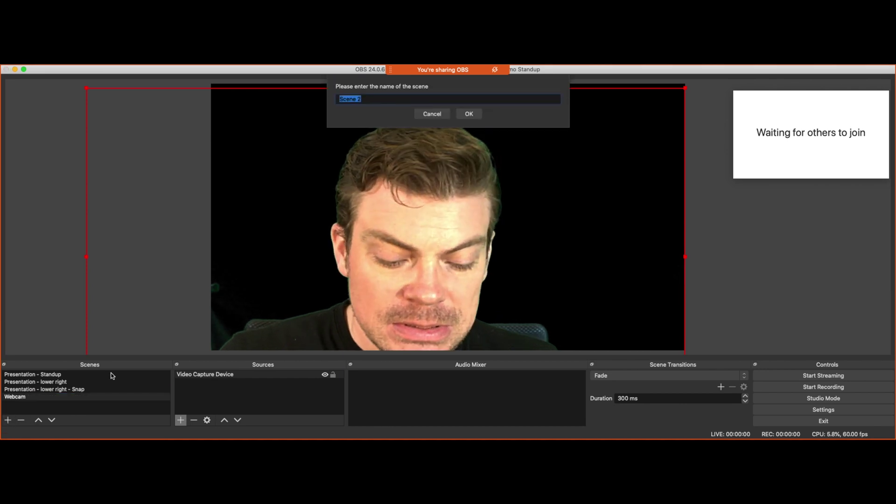
{"action": "type", "text": "Snapcam"}
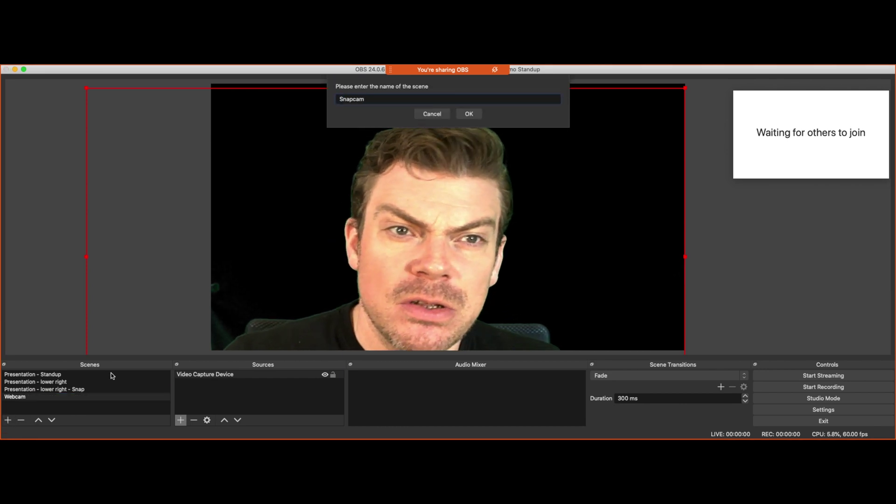
{"action": "left_click", "coordinate": [470, 114]}
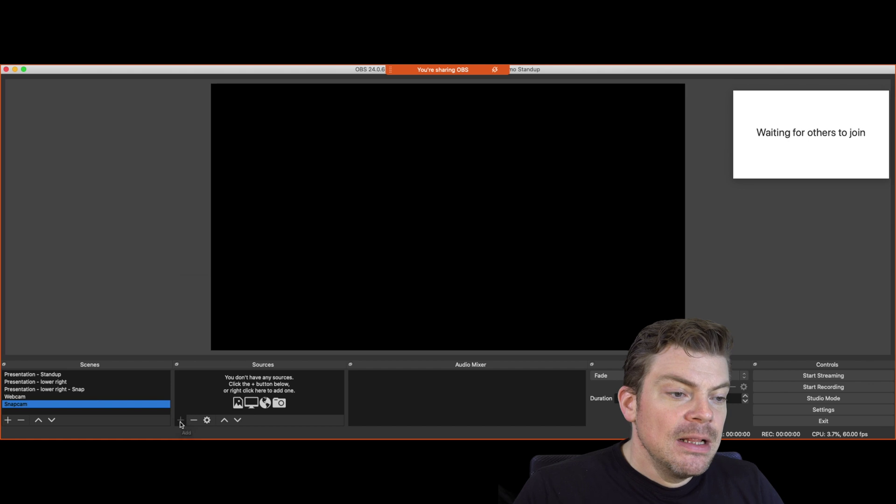
Add a Snap Camera video capture source at 1280x720, stretched to fill the canvas.
{"action": "left_click", "coordinate": [181, 420]}
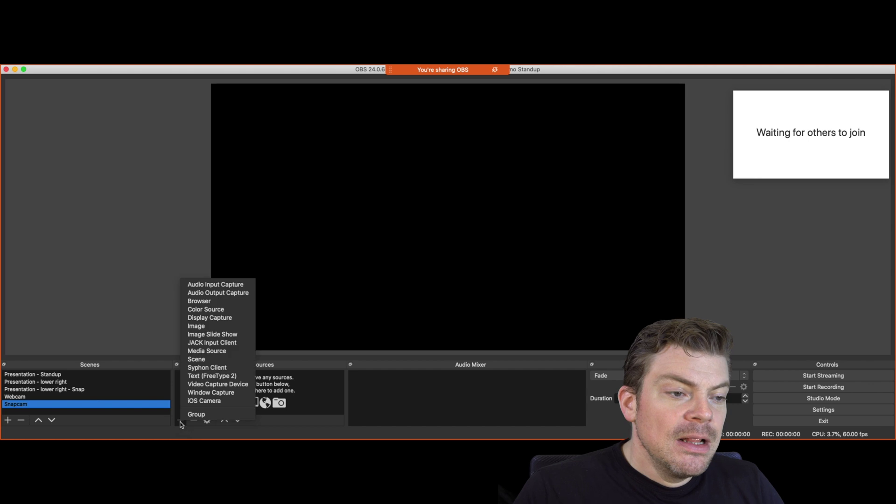
{"action": "left_click", "coordinate": [246, 384]}
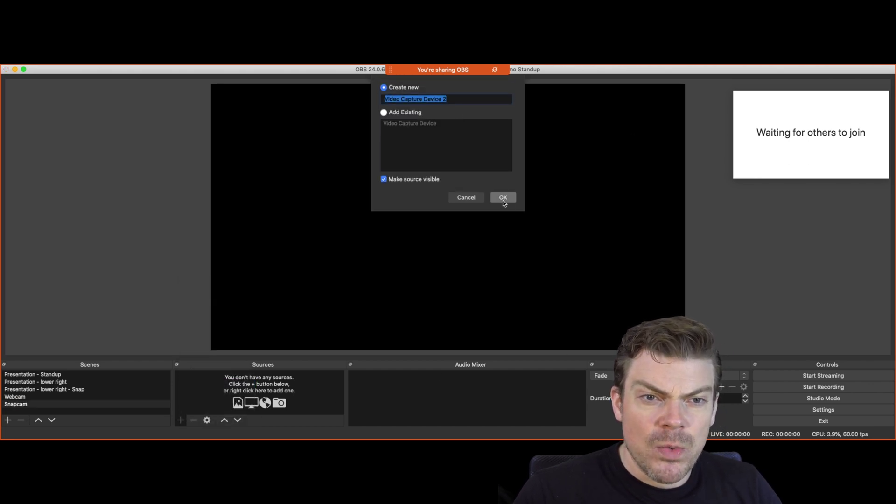
{"action": "left_click", "coordinate": [503, 198]}
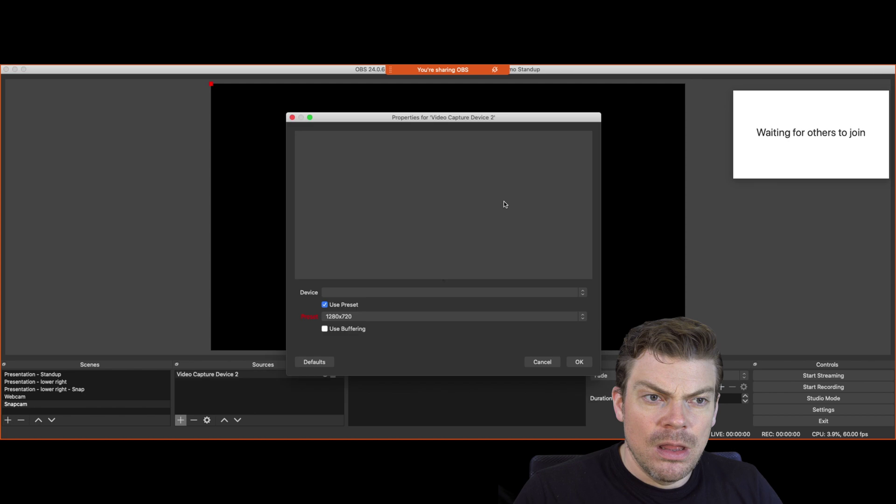
{"action": "left_click", "coordinate": [388, 291]}
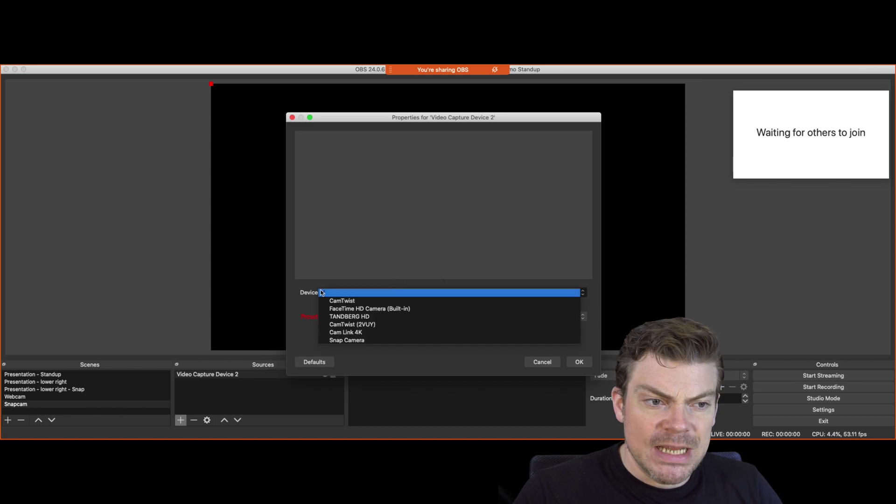
{"action": "left_click", "coordinate": [359, 341]}
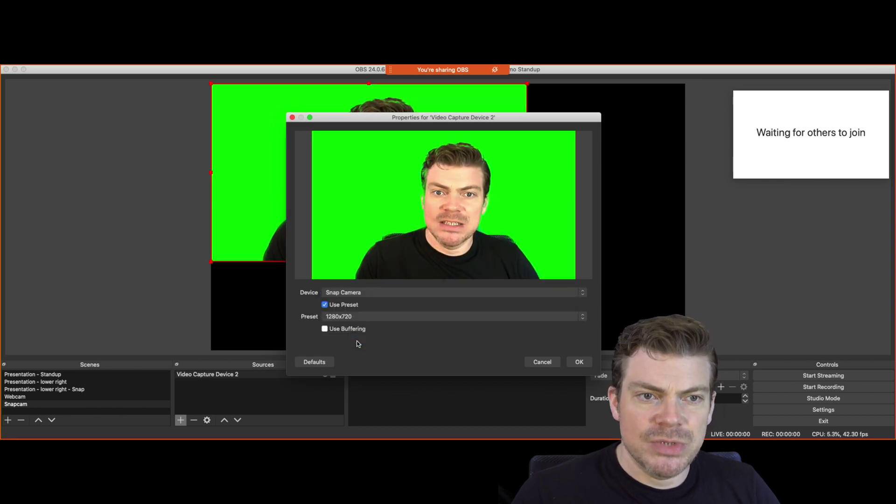
{"action": "left_click", "coordinate": [354, 318]}
{"action": "left_click", "coordinate": [353, 317]}
{"action": "left_click", "coordinate": [579, 362]}
{"action": "left_click_drag", "start_coordinate": [528, 261], "coordinate": [685, 349]}
Add a Chroma Key filter to Video Capture Device 2 to key out the green backdrop.
{"action": "right_click", "coordinate": [234, 374]}
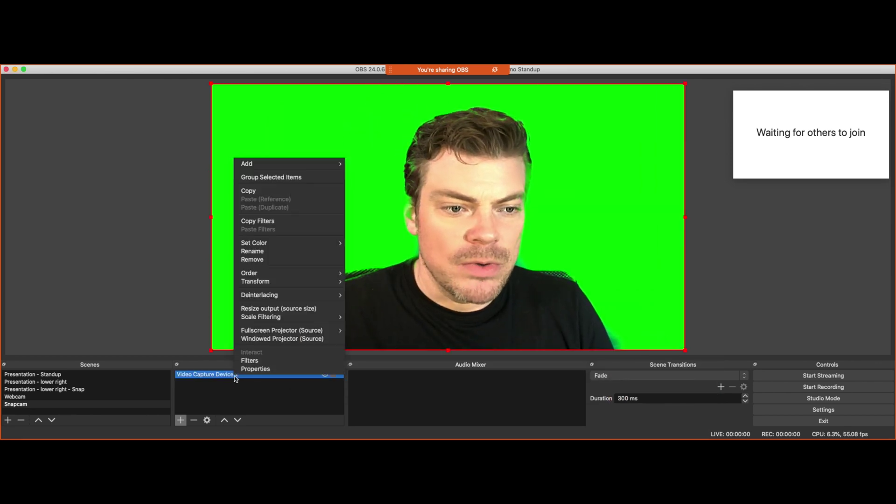
{"action": "left_click", "coordinate": [257, 362]}
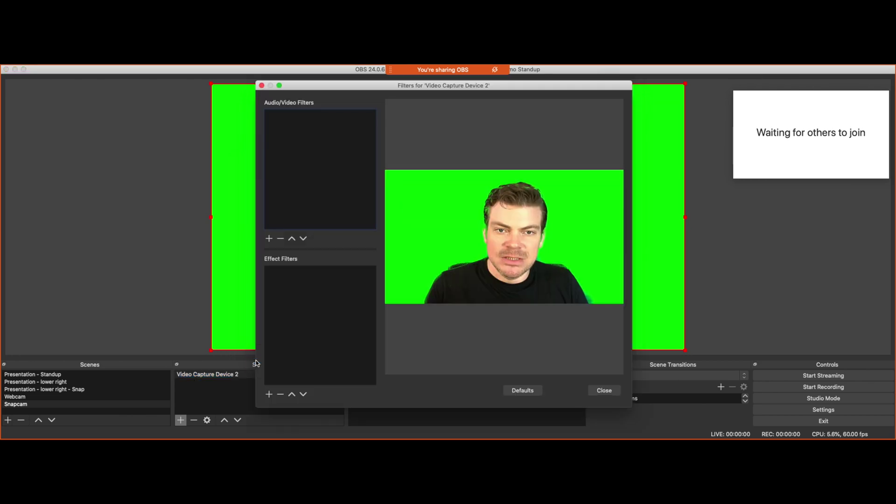
{"action": "left_click", "coordinate": [268, 395]}
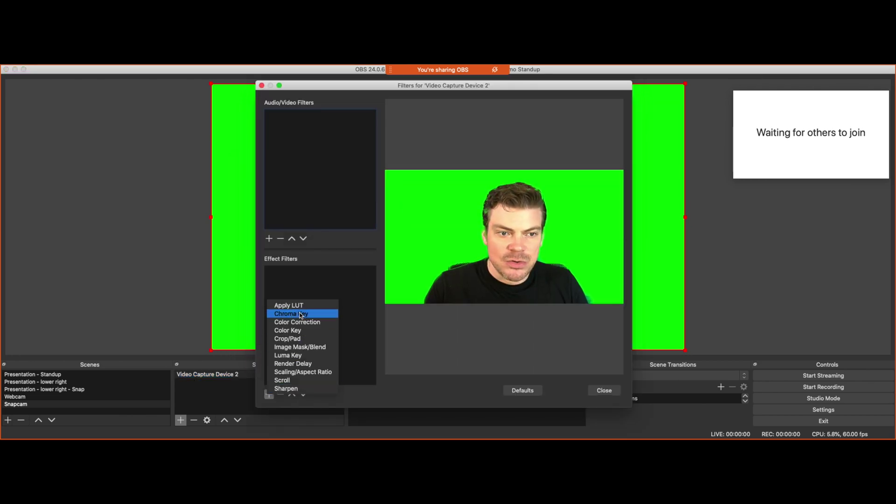
{"action": "left_click", "coordinate": [287, 315]}
{"action": "left_click", "coordinate": [465, 131]}
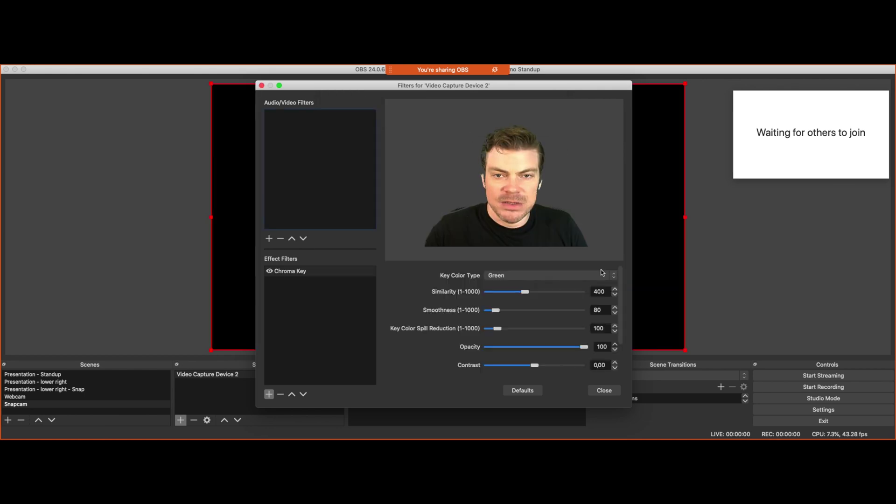
{"action": "left_click_drag", "start_coordinate": [538, 86], "coordinate": [743, 104]}
{"action": "left_click", "coordinate": [810, 407]}
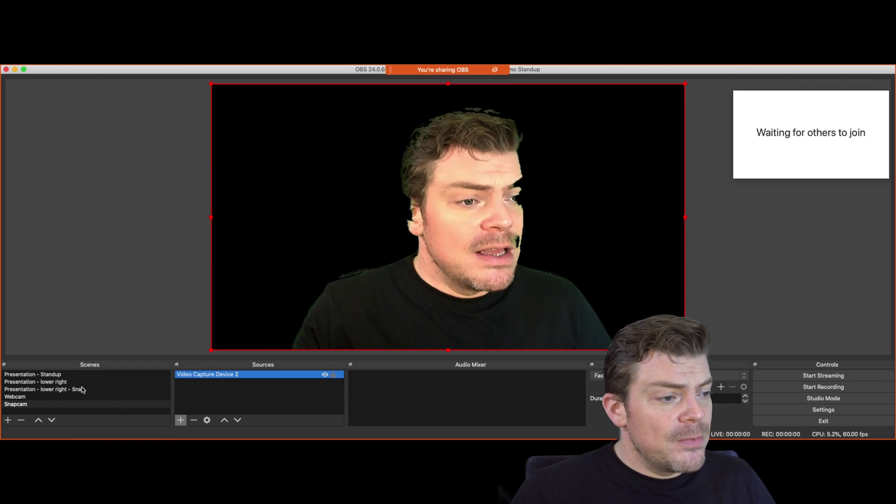
Add the existing Snapcam scene to the Snap presentation scene, shrunk into the lower-right corner.
{"action": "left_click", "coordinate": [69, 393]}
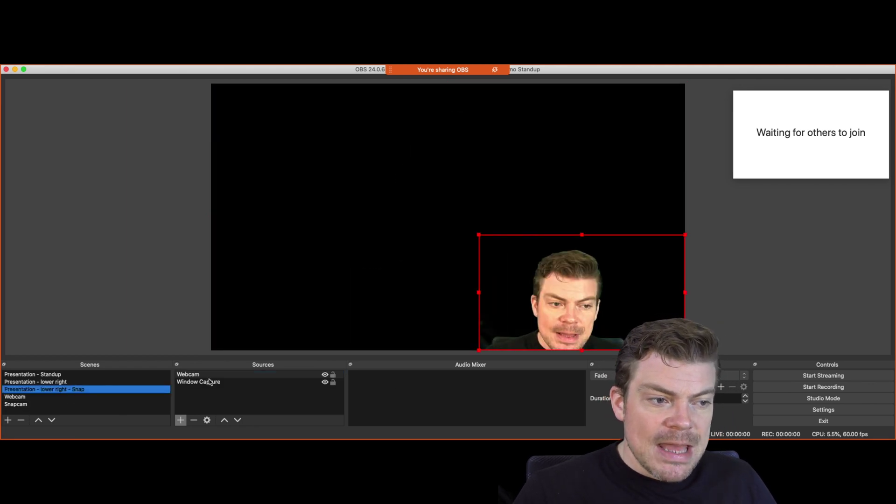
{"action": "left_click", "coordinate": [232, 377]}
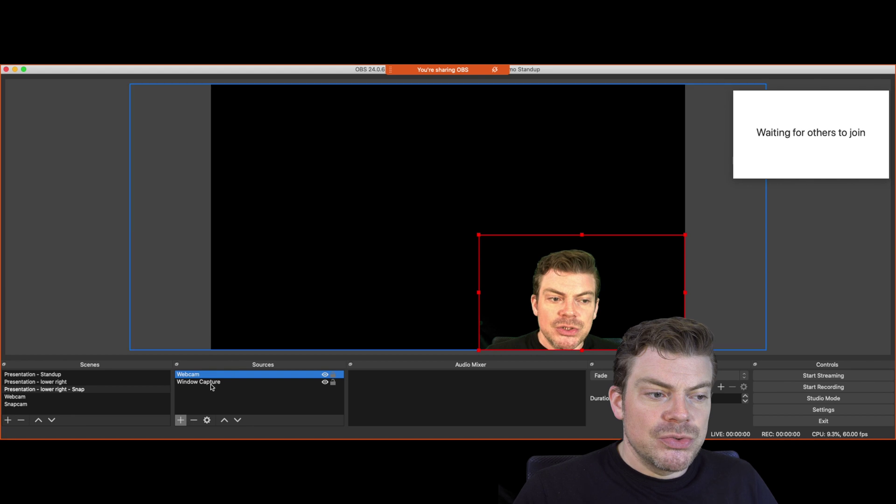
{"action": "left_click", "coordinate": [181, 420]}
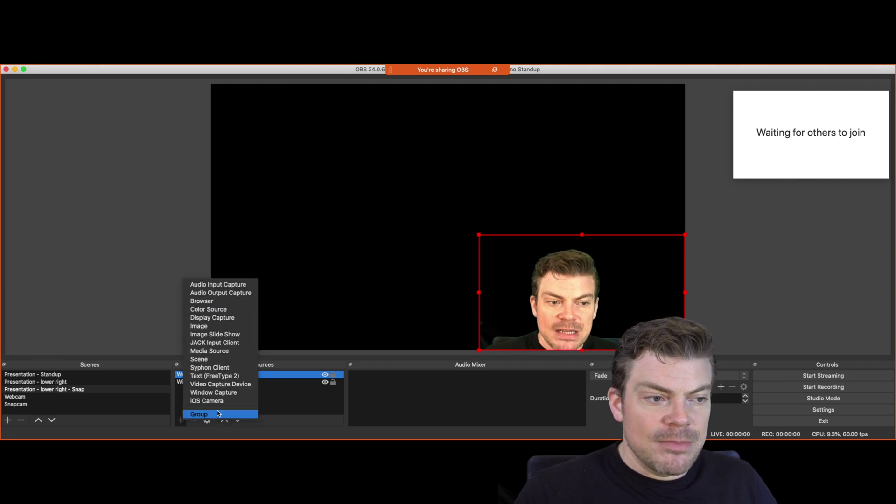
{"action": "left_click", "coordinate": [200, 359]}
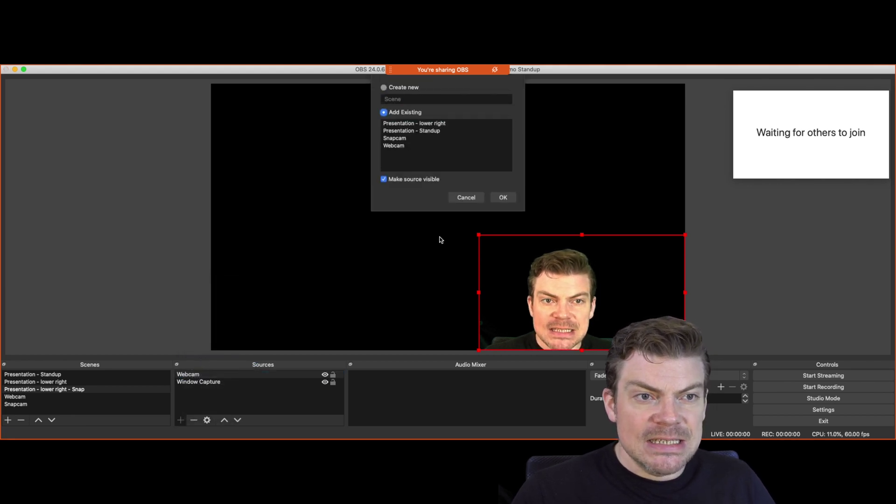
{"action": "left_click", "coordinate": [495, 197]}
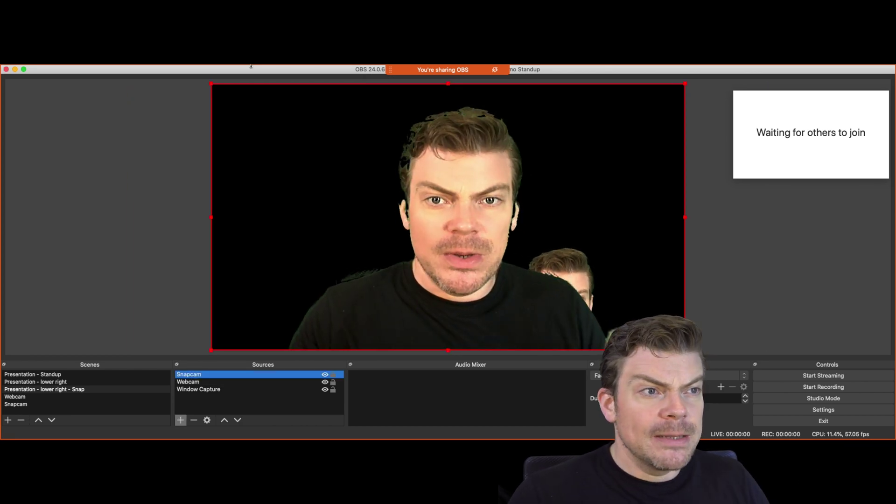
{"action": "left_click_drag", "start_coordinate": [212, 84], "coordinate": [477, 233]}
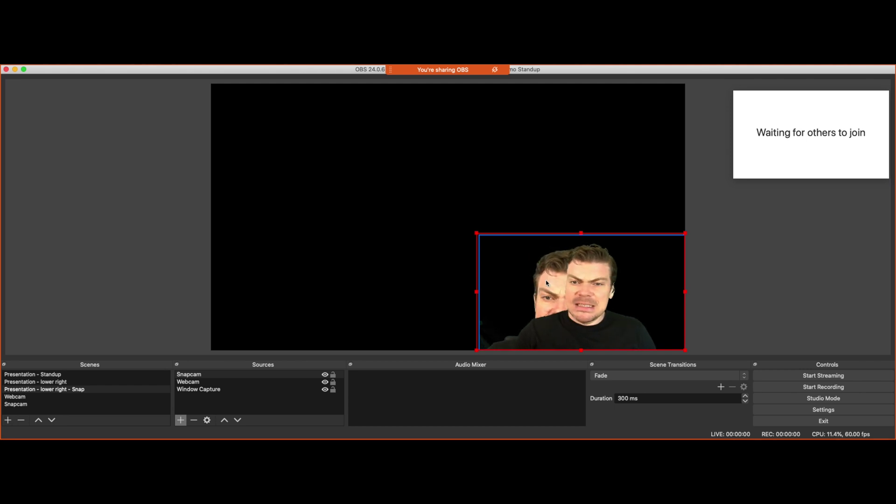
Delete the old Webcam source from the scene, then switch to PowerPoint.
{"action": "left_click", "coordinate": [199, 383]}
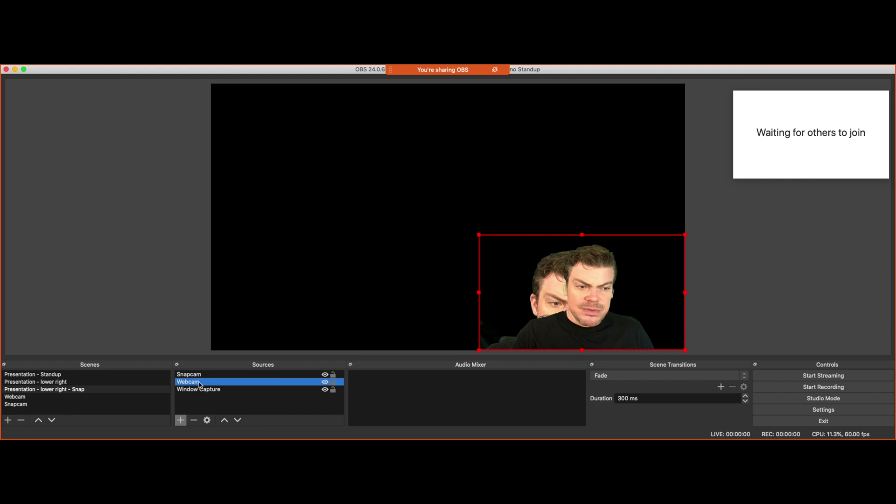
{"action": "left_click", "coordinate": [193, 422]}
{"action": "left_click", "coordinate": [513, 262]}
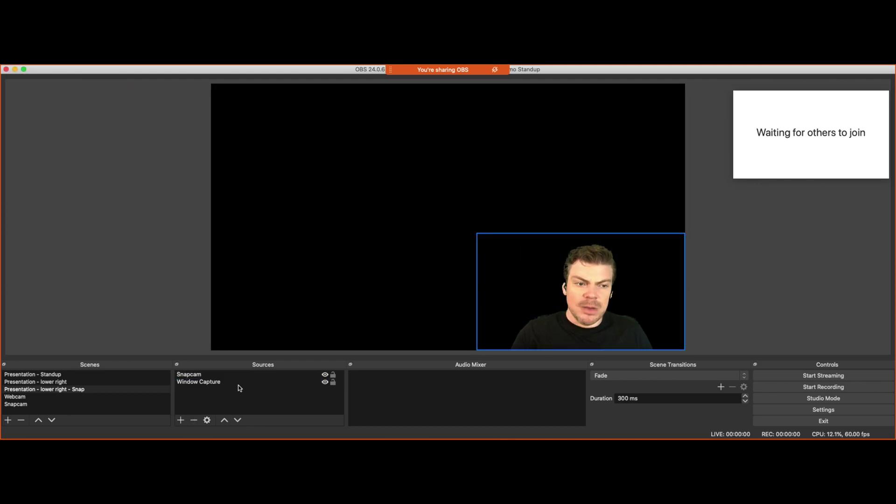
{"action": "left_click", "coordinate": [220, 382]}
{"action": "key", "text": "super+Tab"}
Bring PowerPoint to the front to start the slideshow for capture.
{"action": "left_click", "coordinate": [351, 265]}
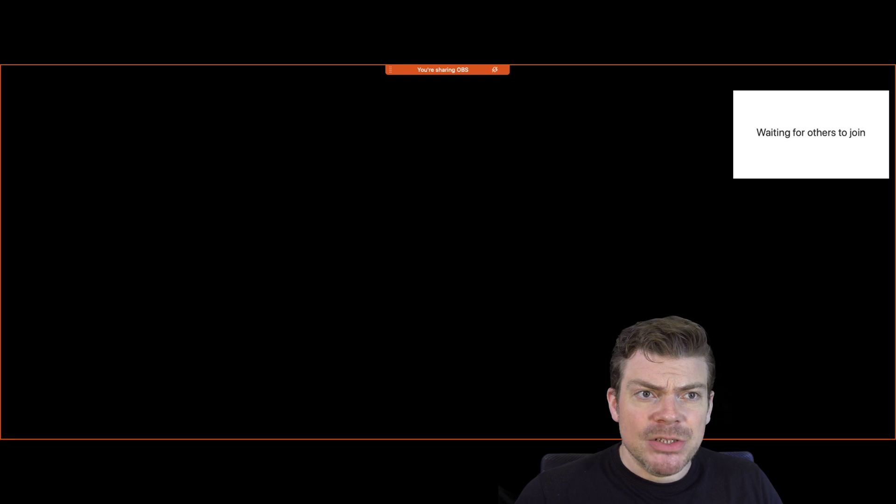